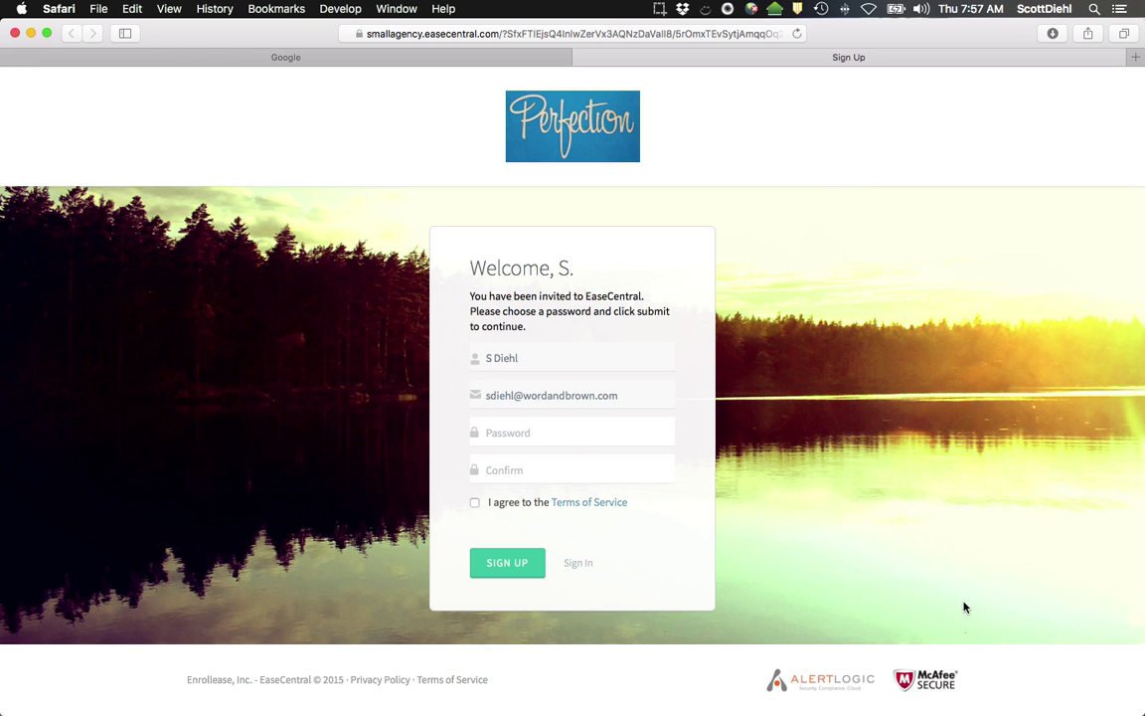
Sign up using Safari's suggested password and accept the Terms of Service.
left_click(522, 432)
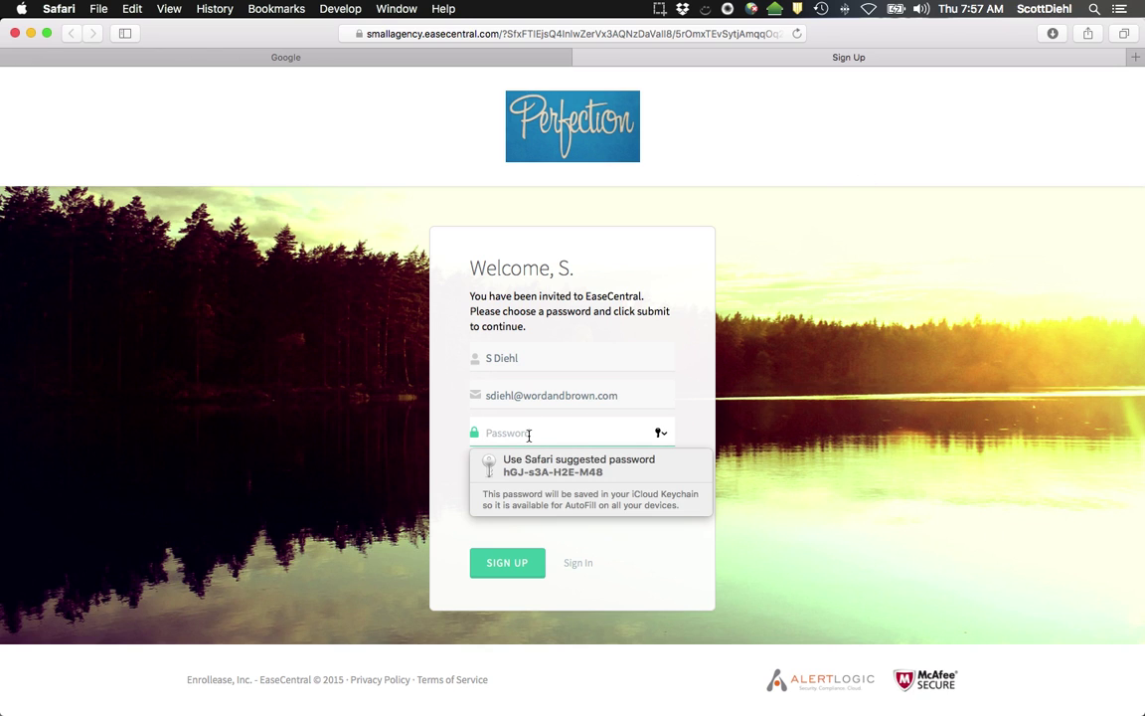
left_click(537, 473)
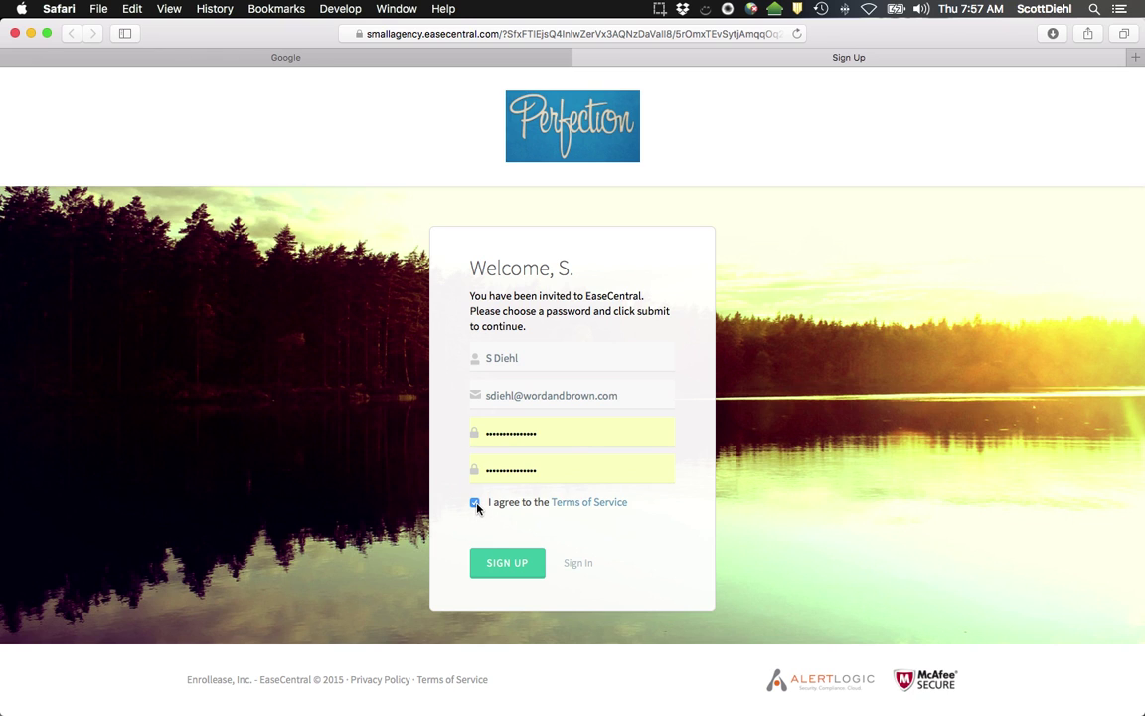
left_click(506, 566)
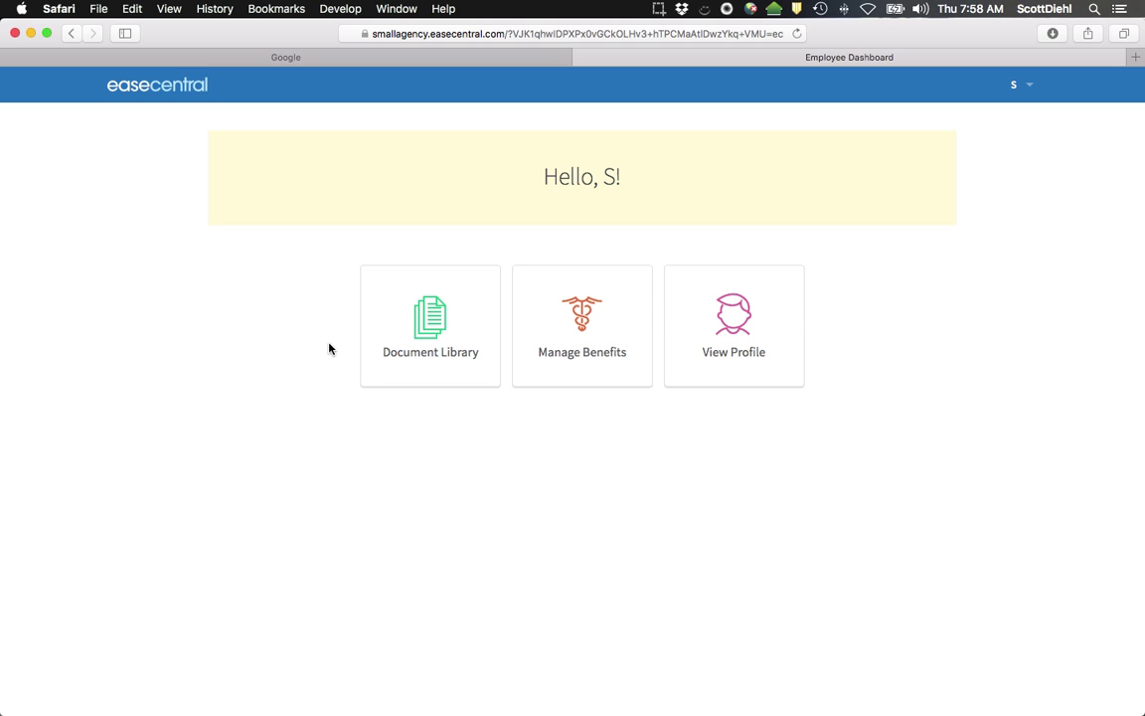
Close the Google tab, check the 75.4 KB Exchange Notice in Document Library, and return to the dashboard.
left_click(11, 57)
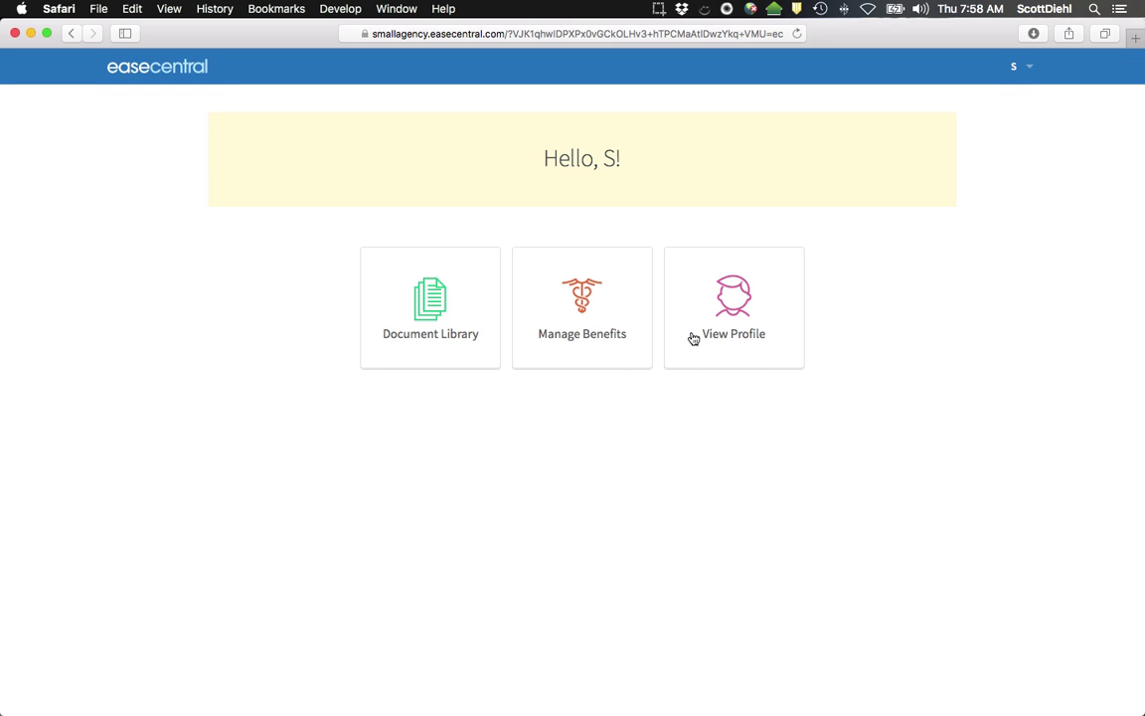
left_click(453, 331)
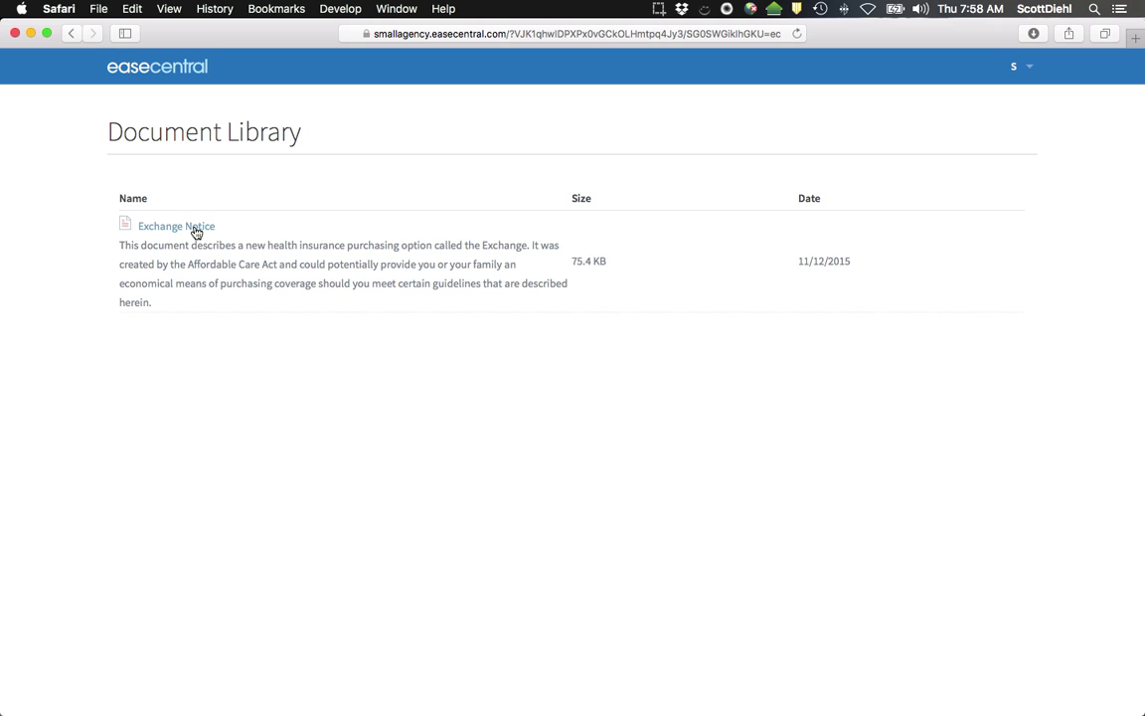
left_click(70, 33)
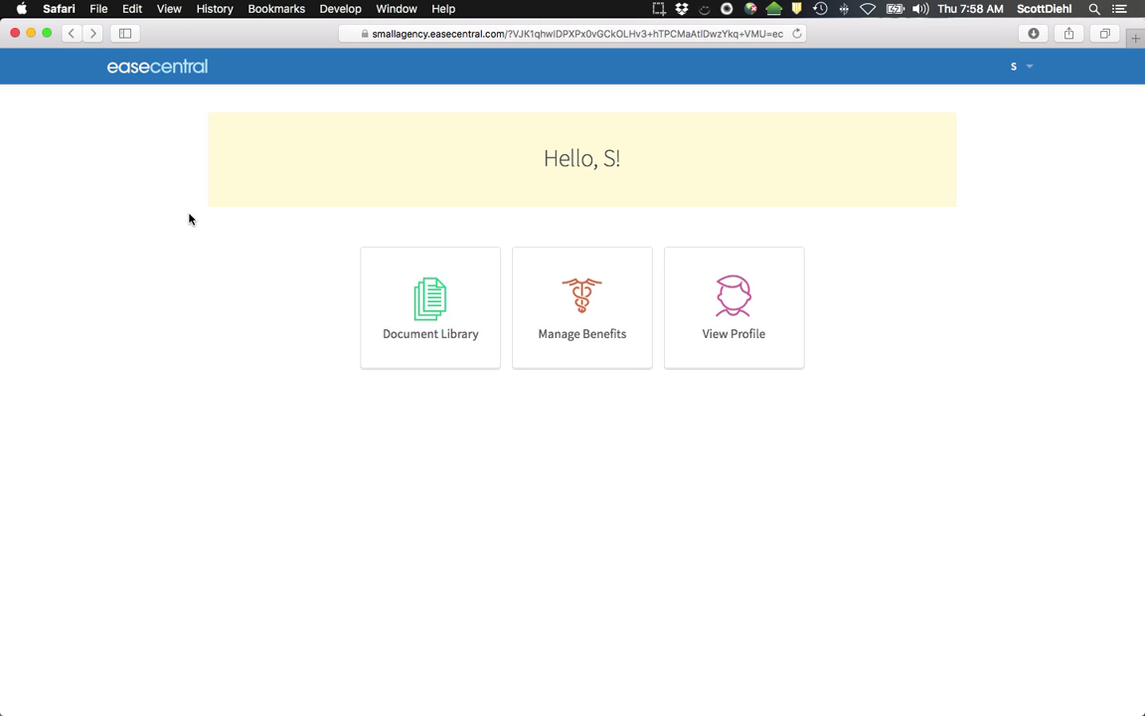
Reload the dashboard until the open-enrollment Start Enrollment banner appears.
left_click(658, 8)
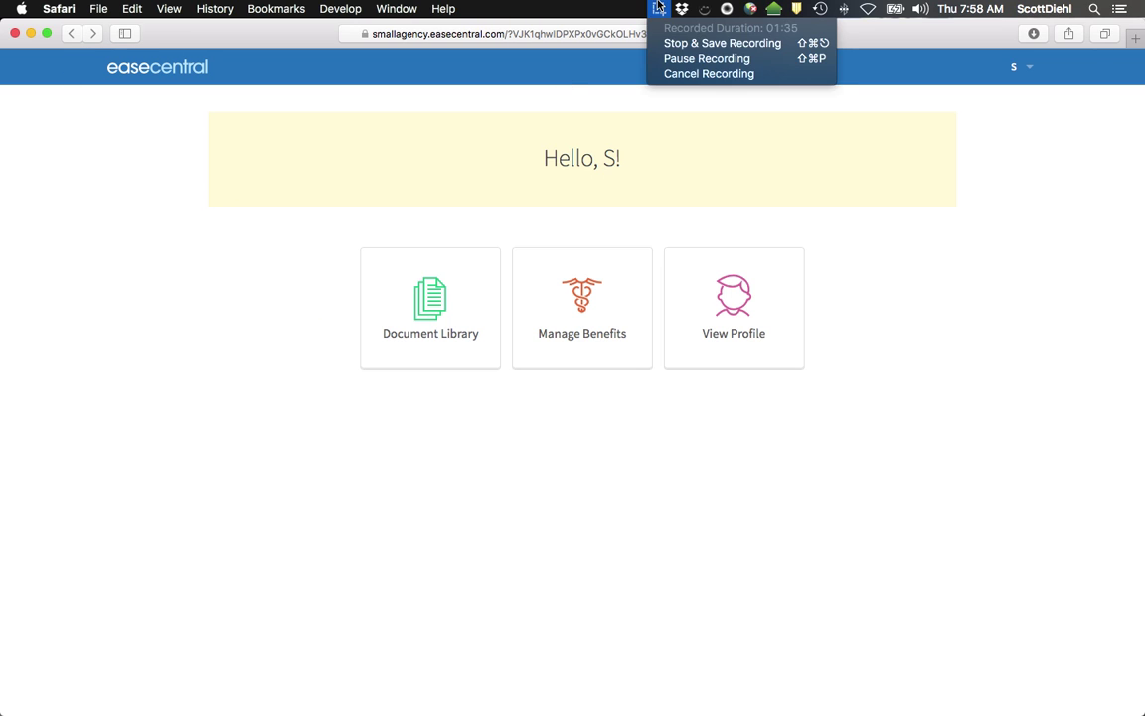
left_click(668, 58)
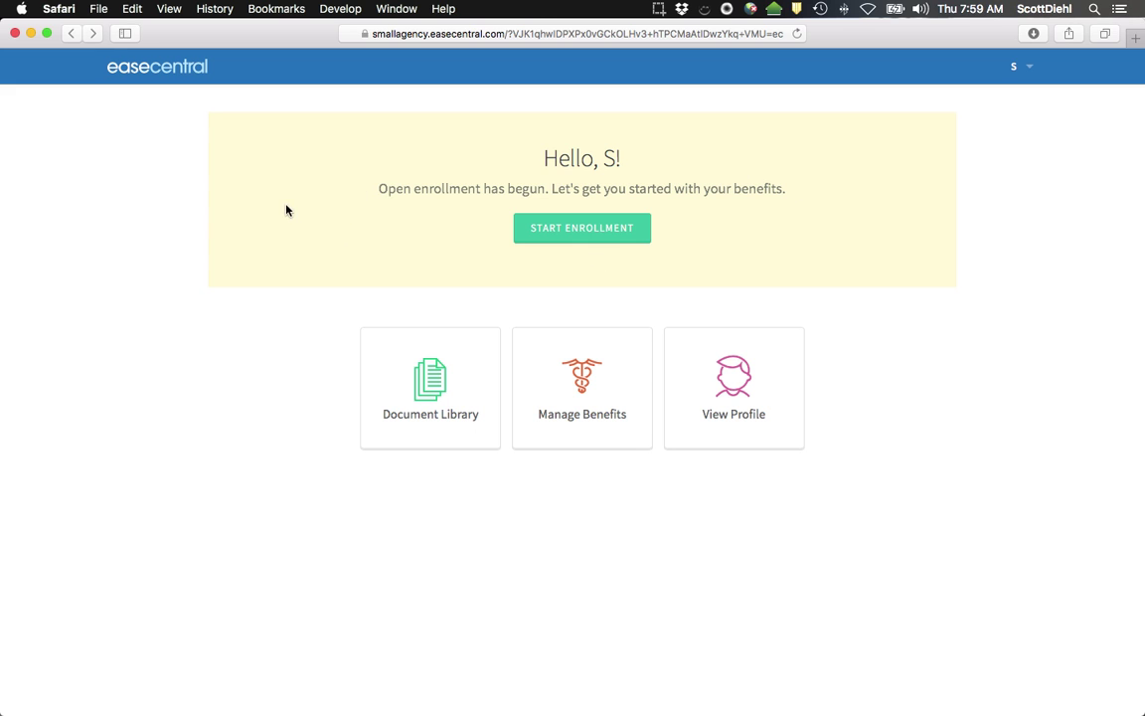
Start enrollment, enter the employee's first name, and set gender to Male.
left_click(576, 228)
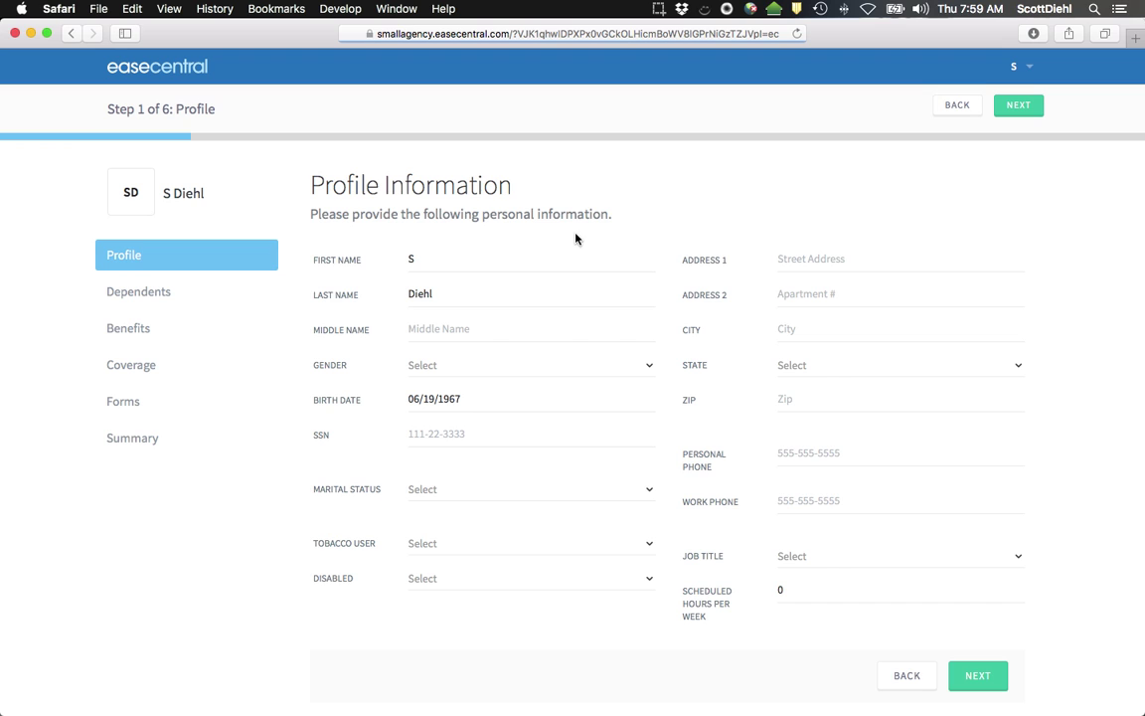
left_click(454, 257)
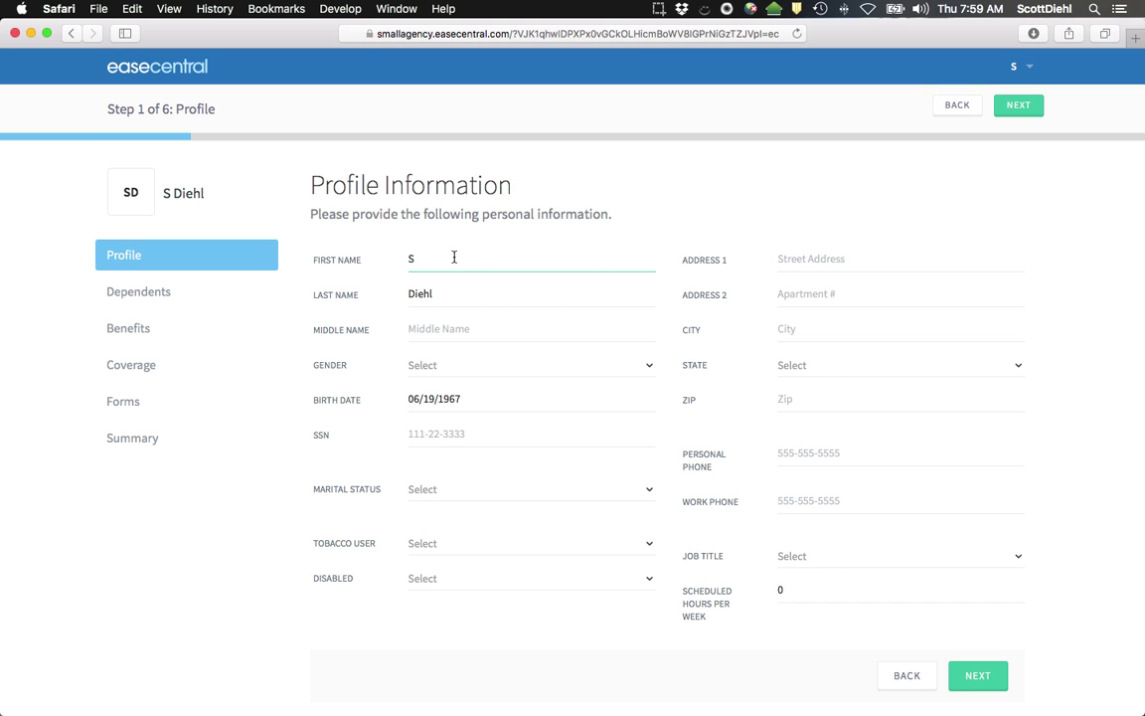
type("cott")
key("Tab")
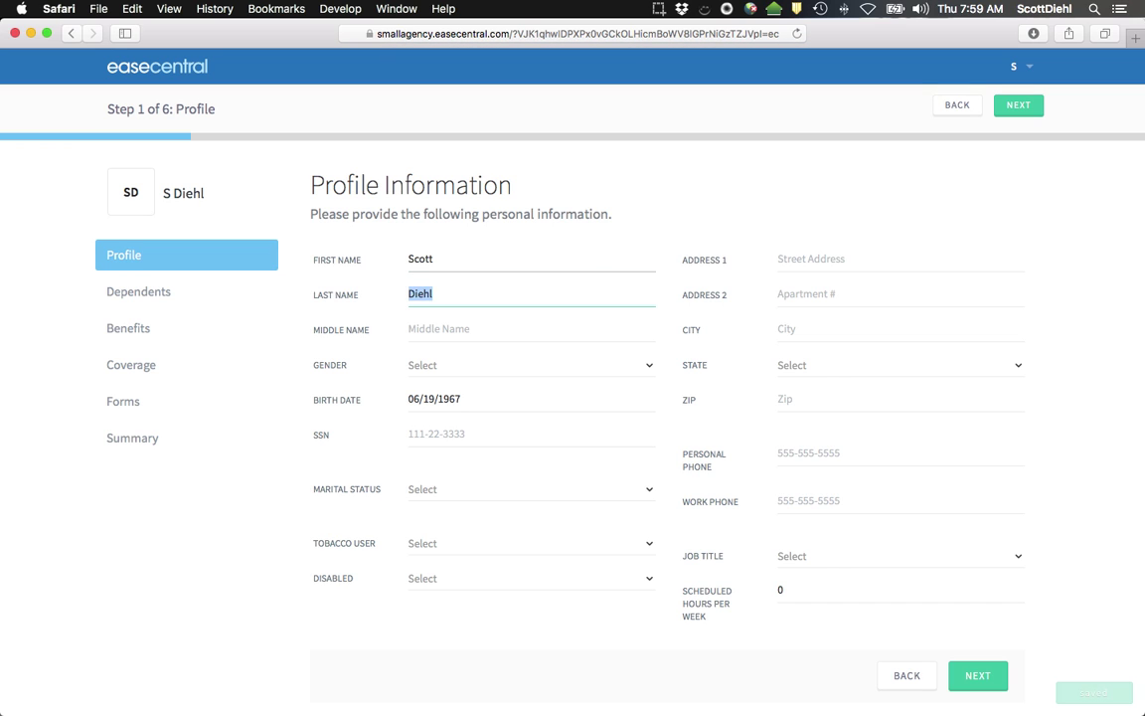
key("Tab")
left_click(482, 383)
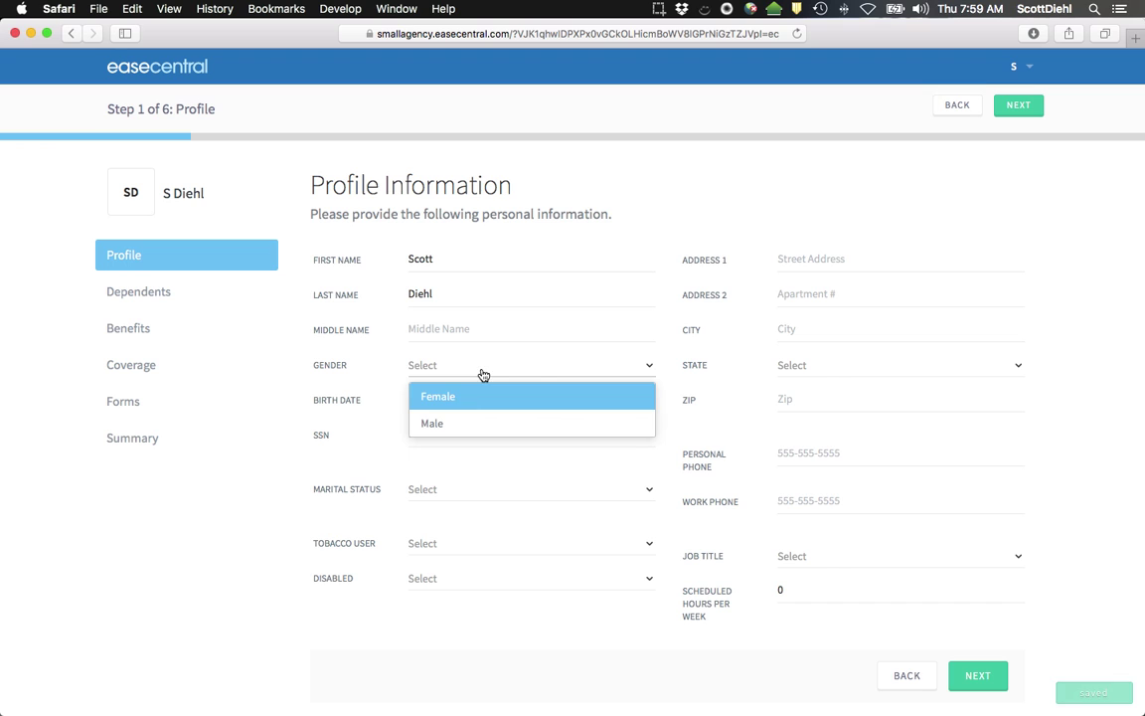
left_click(468, 421)
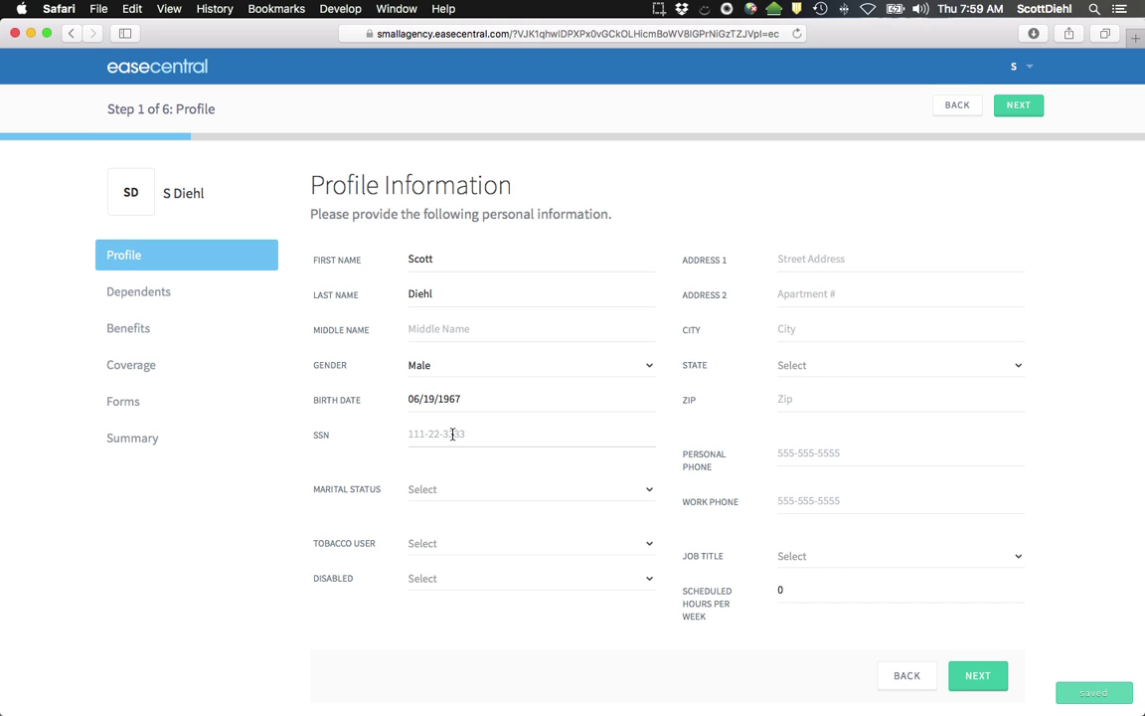
Enter the social security number, set marital status Single, and answer No for tobacco and disabled.
left_click(452, 435)
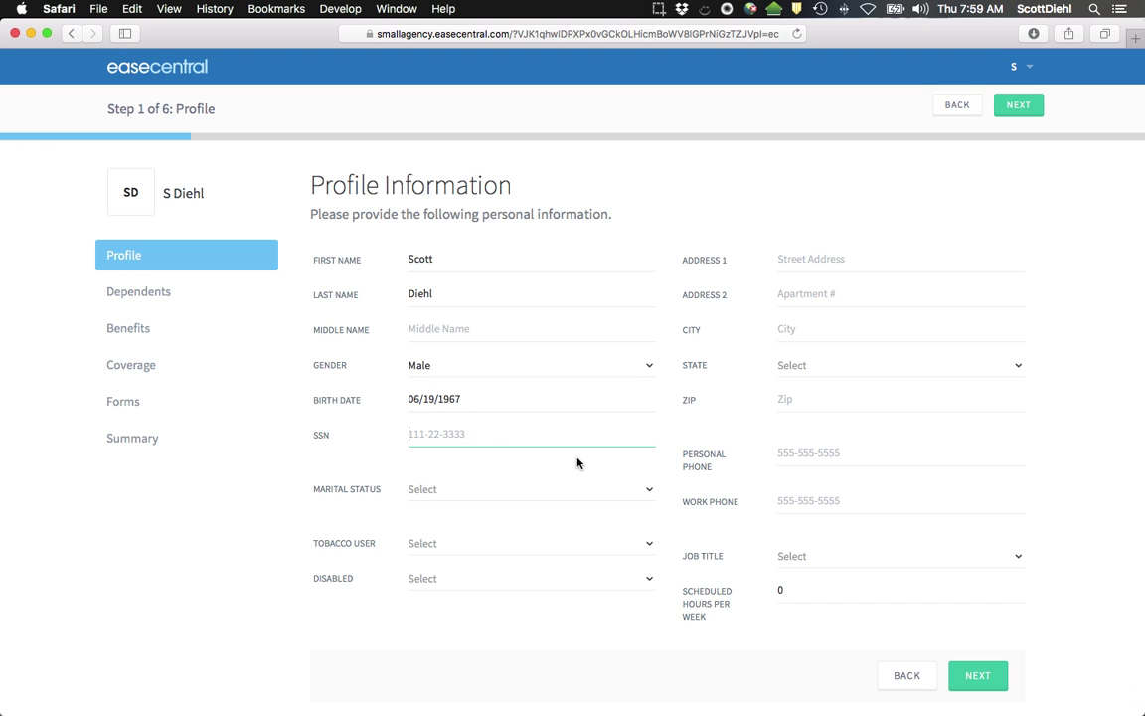
type("555-55-5555")
left_click(551, 499)
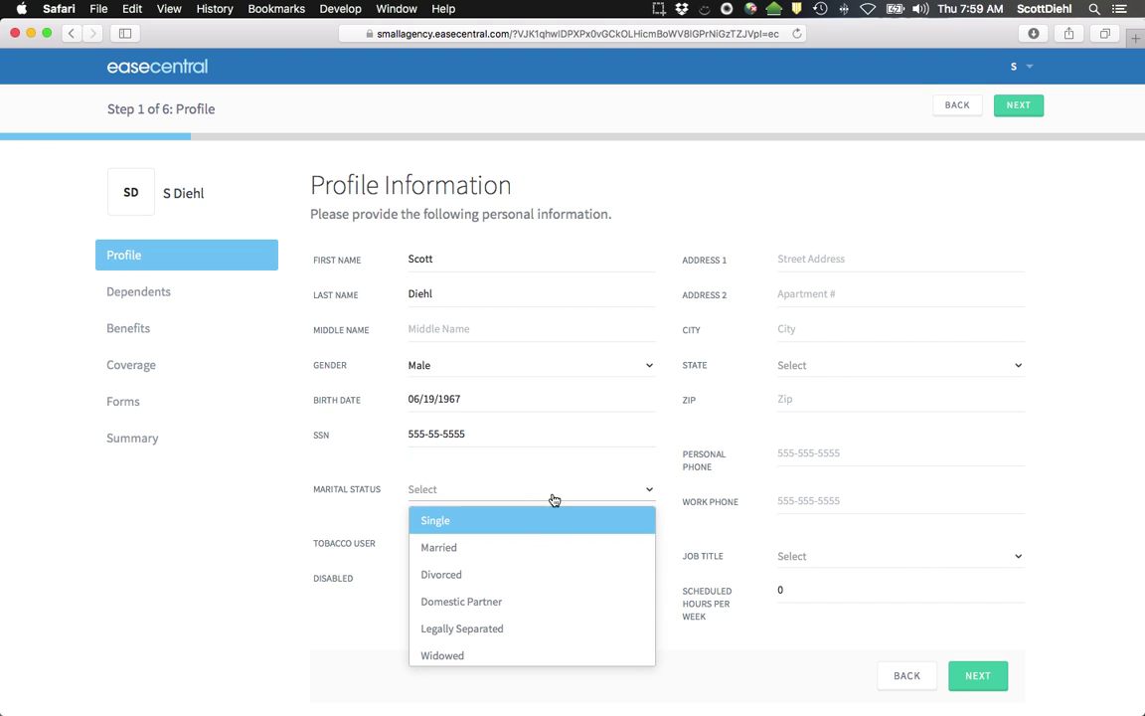
left_click(537, 524)
left_click(503, 549)
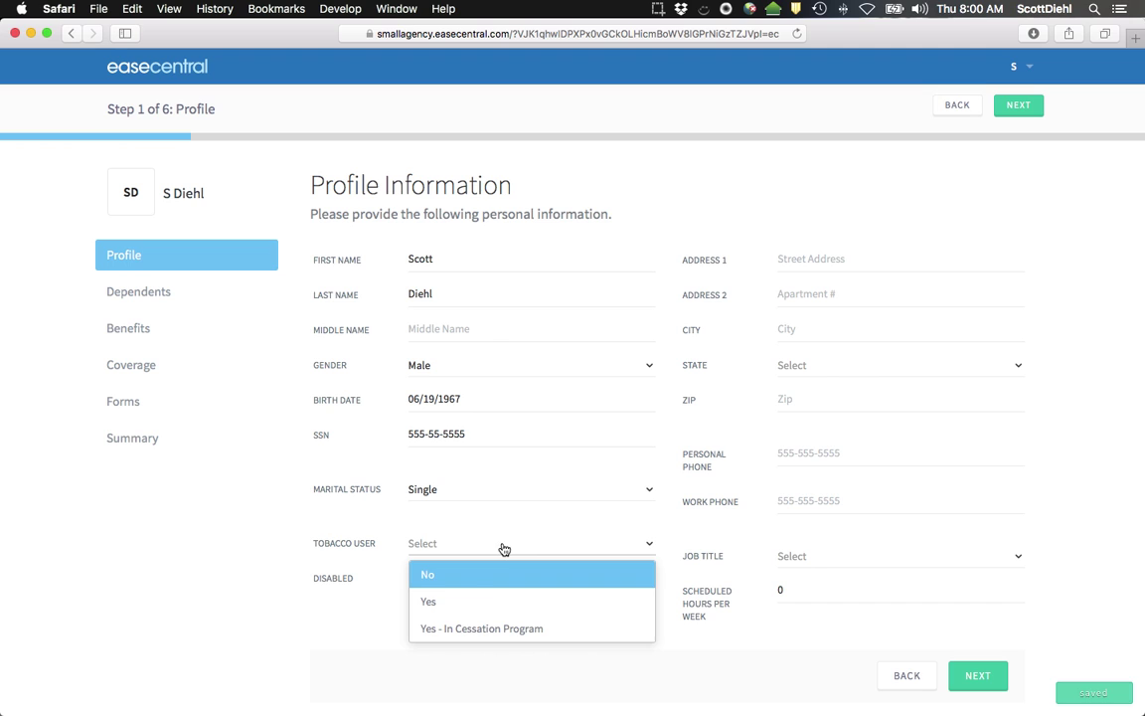
left_click(480, 584)
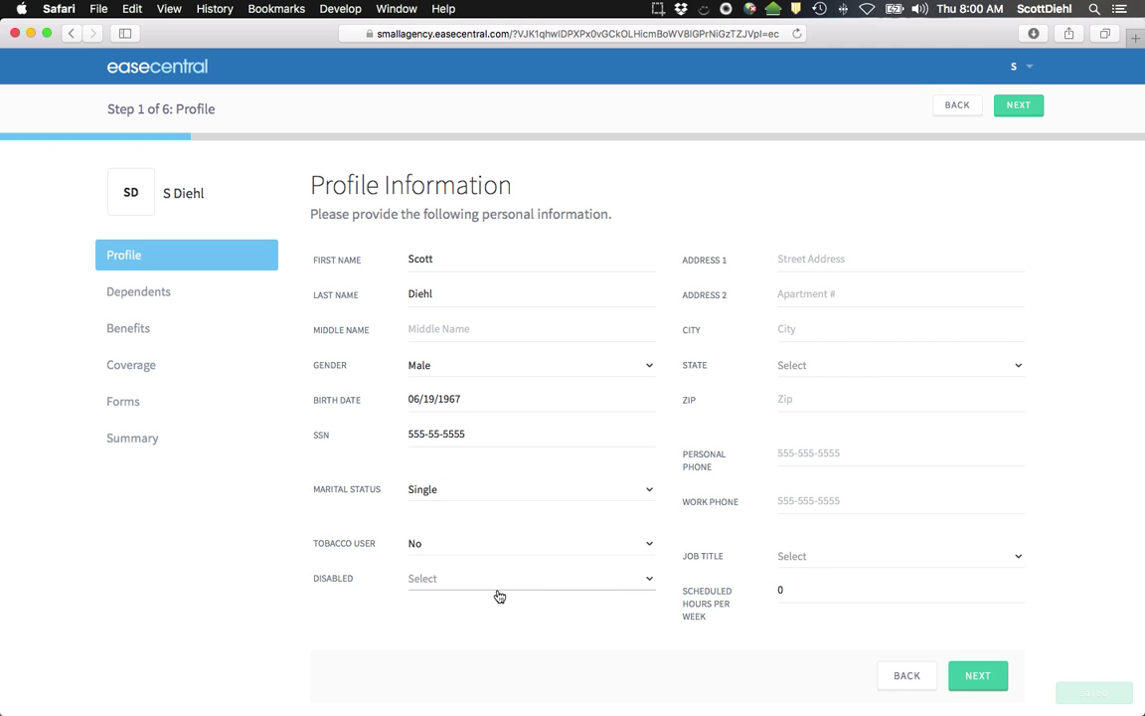
left_click(497, 587)
left_click(455, 637)
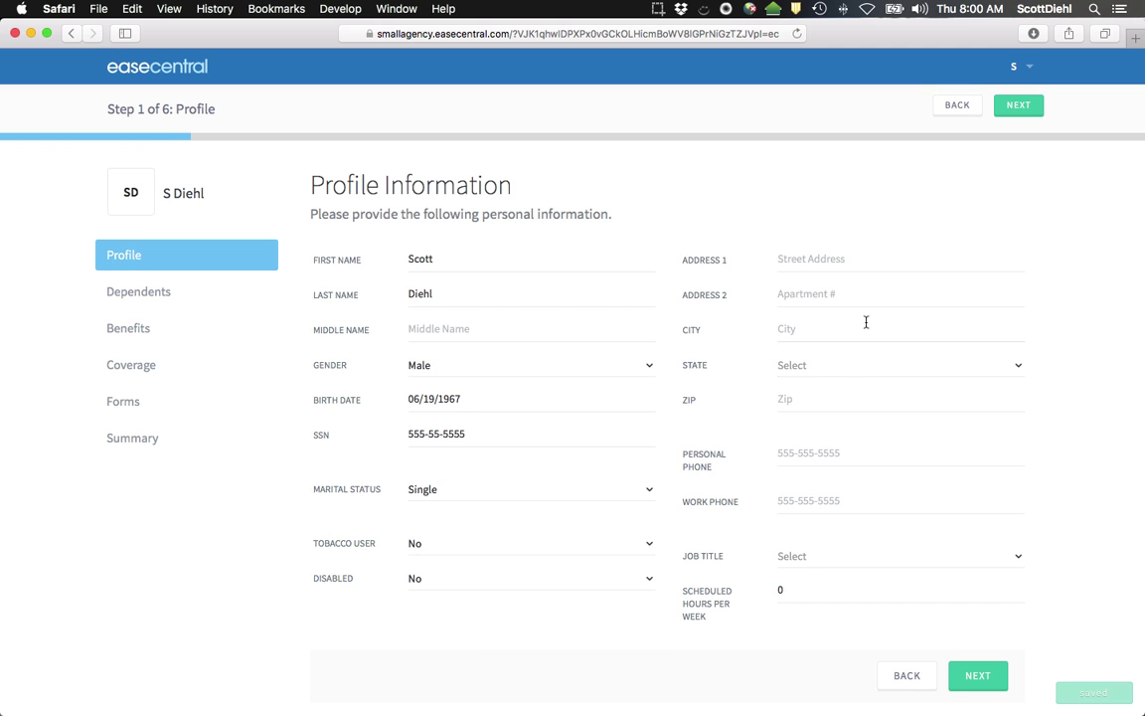
Fill in the home street address, city, state California, and ZIP code.
left_click(823, 249)
type("123 S")
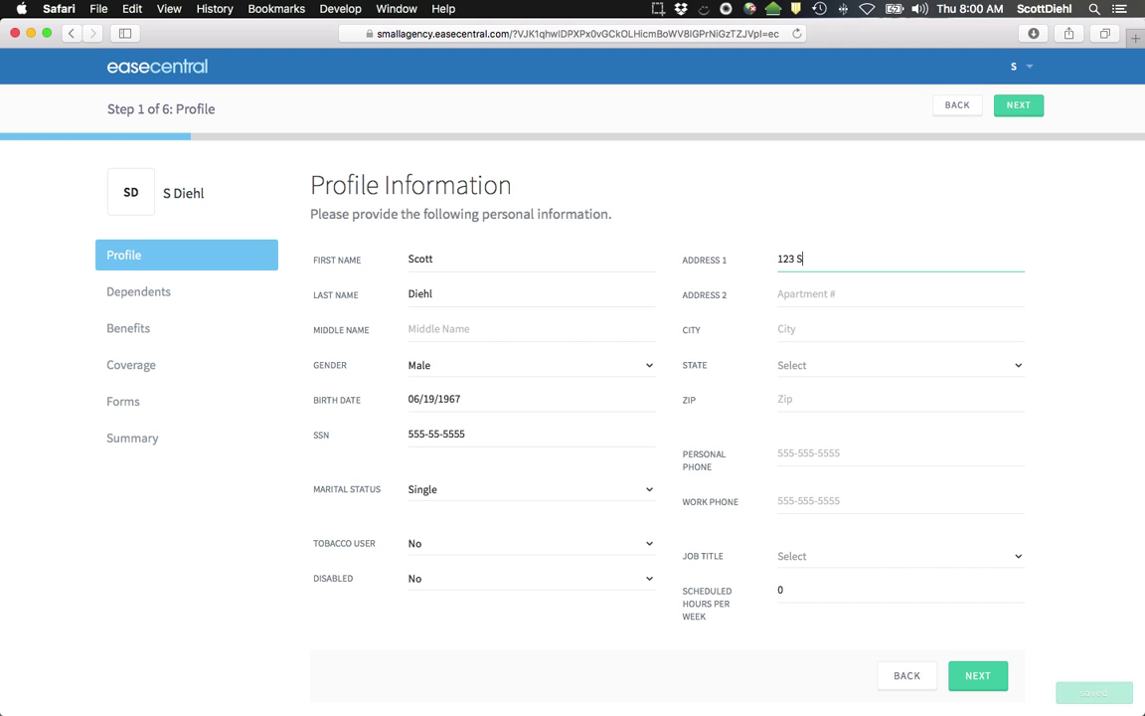
type("ample Employee St")
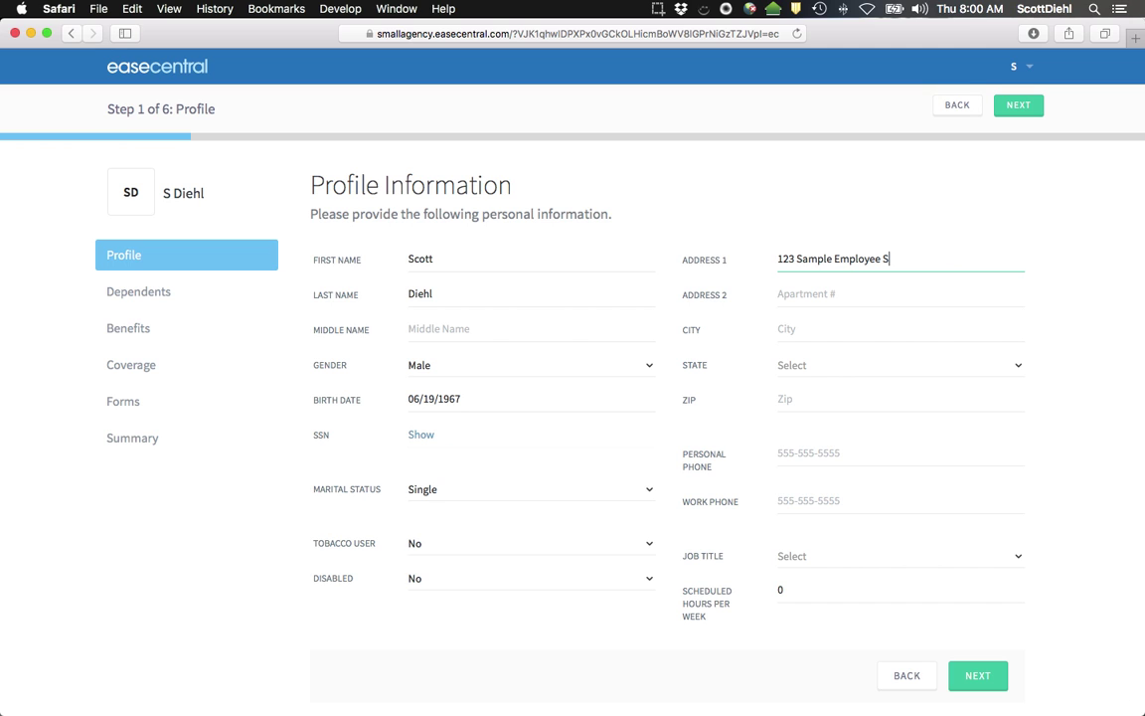
key("Tab")
key("Tab")
type("Orange")
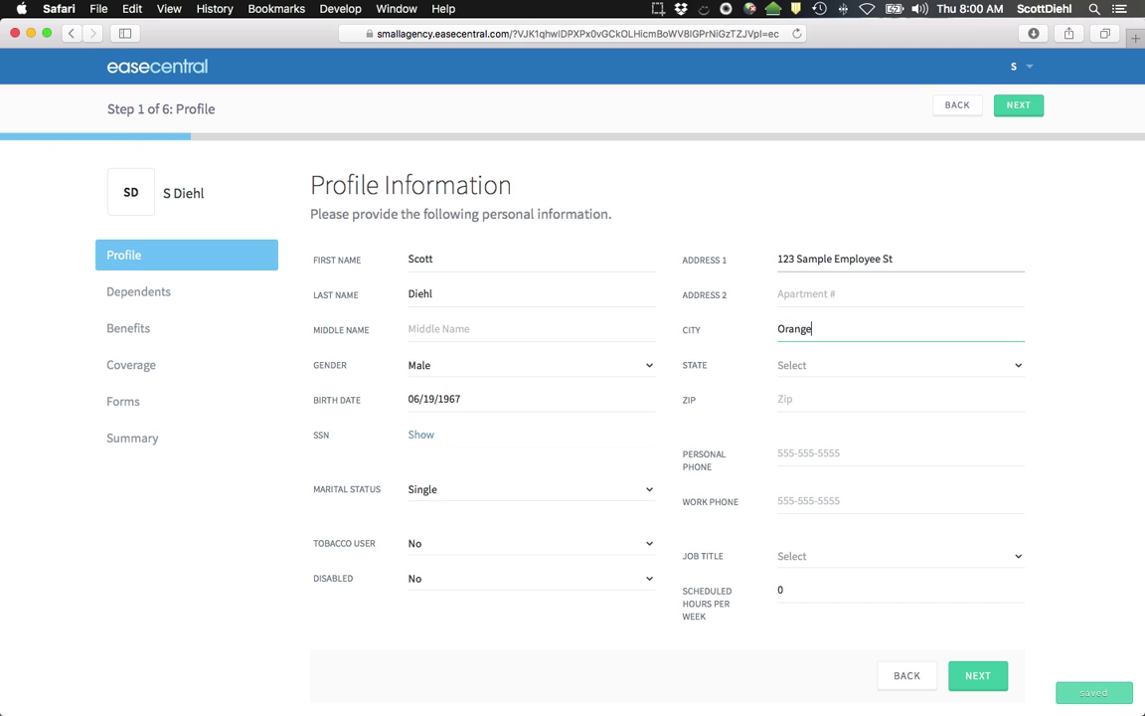
key("BackSpace")
key("Tab")
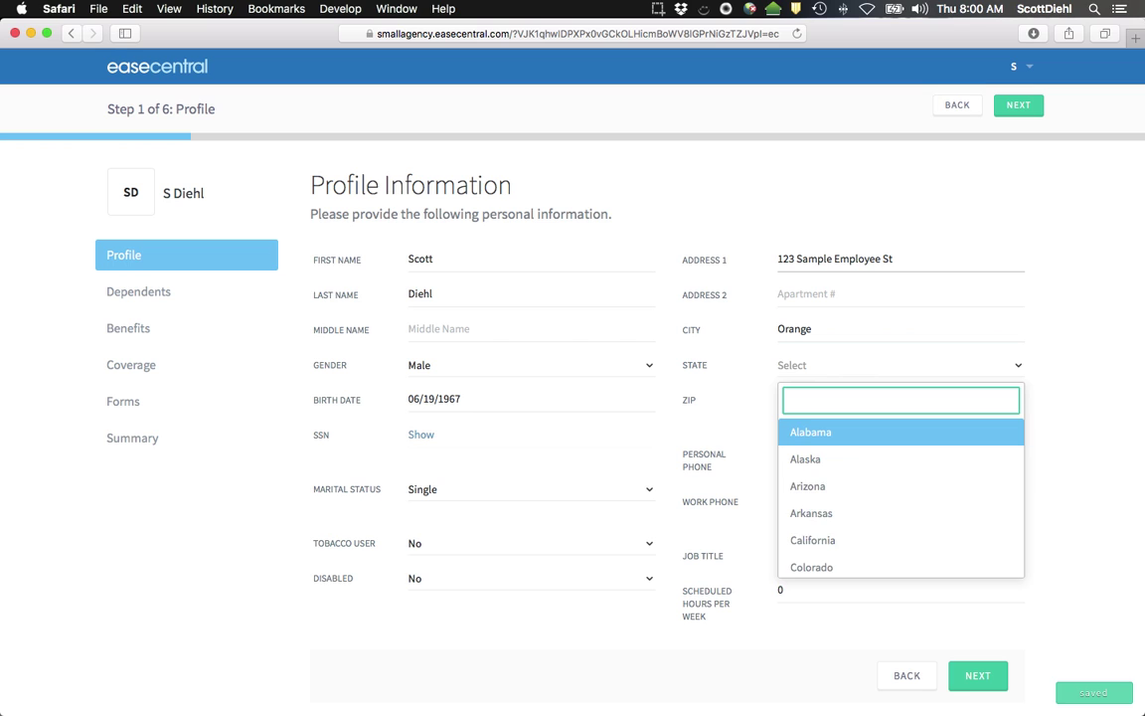
type("Ca")
key("Return")
key("Tab")
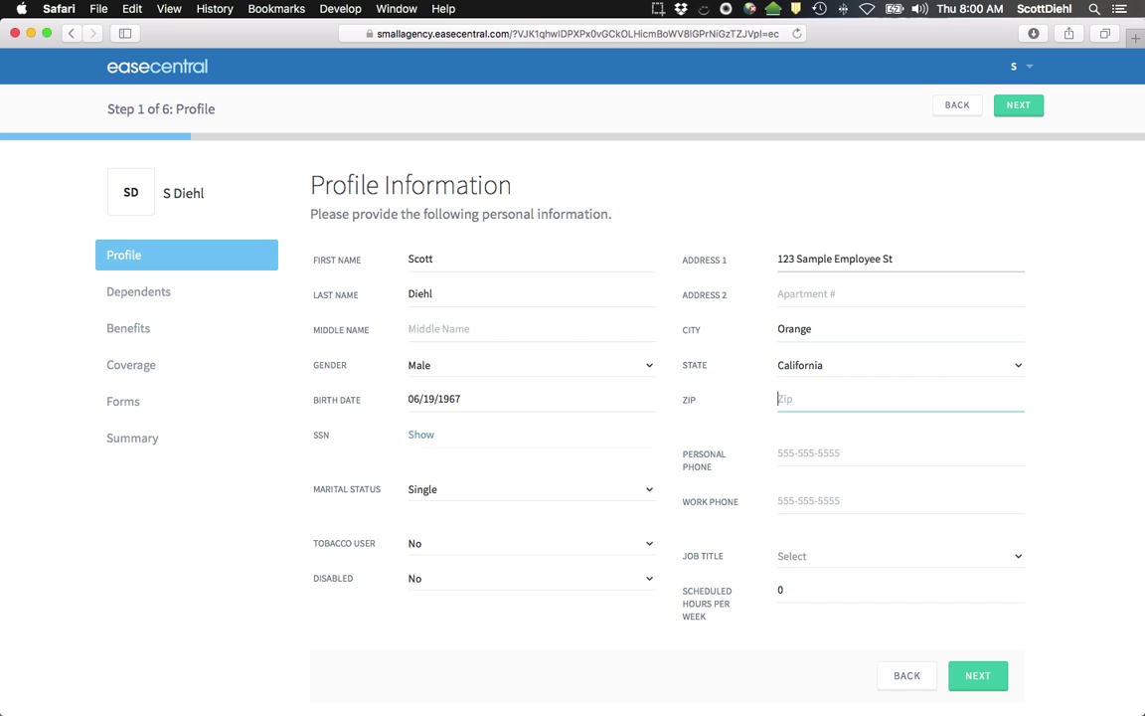
type("92868")
Enter the employee's personal and work phone numbers.
key("Tab")
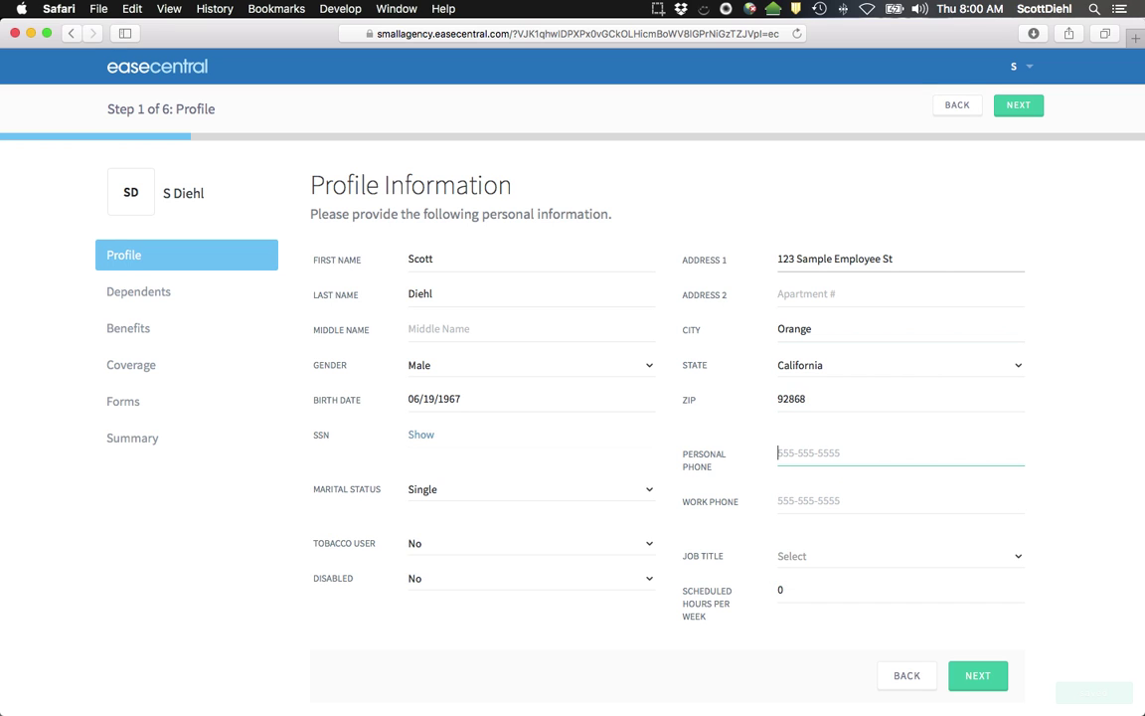
type("55")
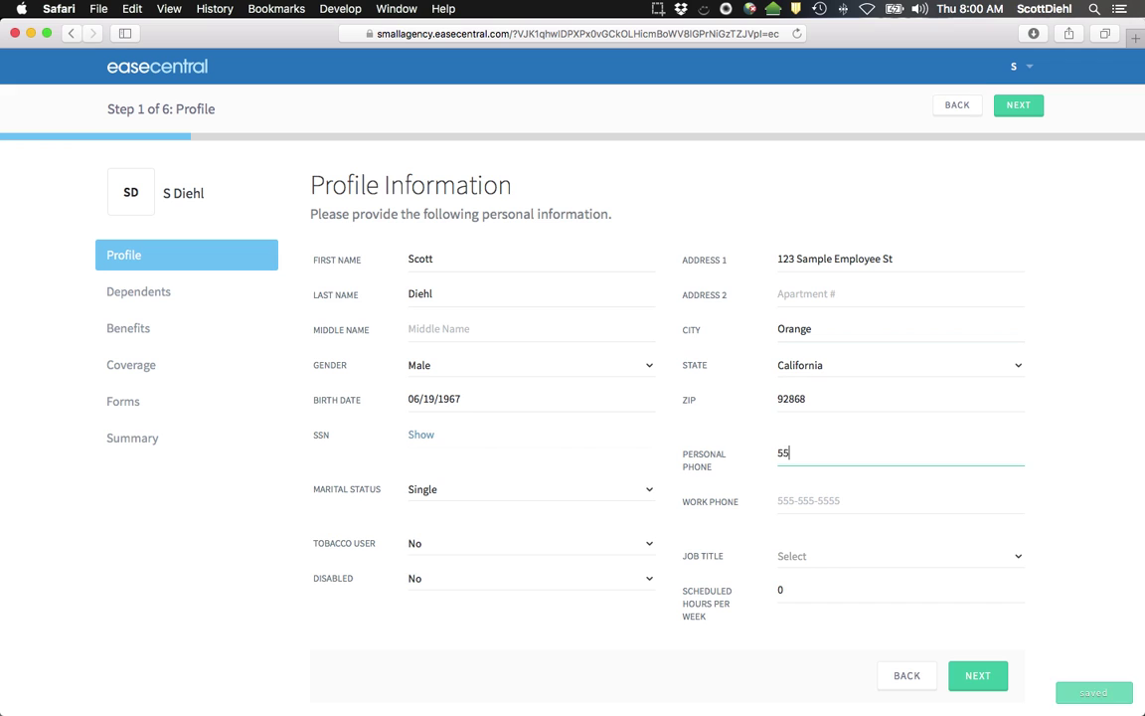
type("5-555-1212")
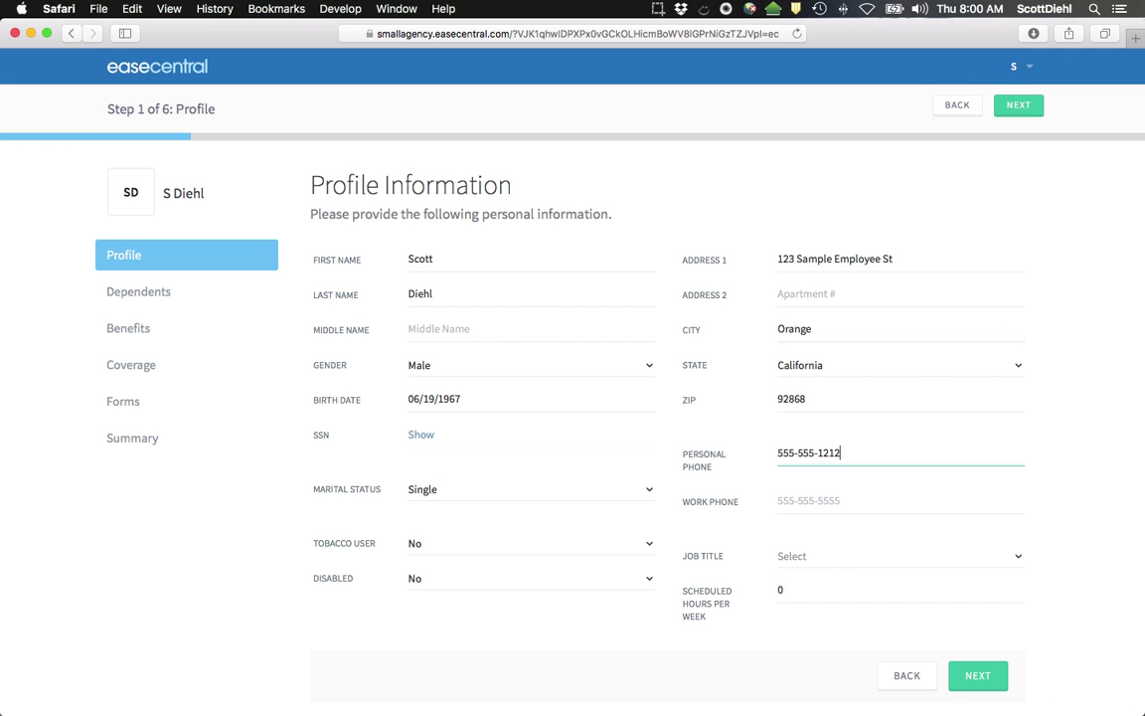
key("Tab")
type("555-555")
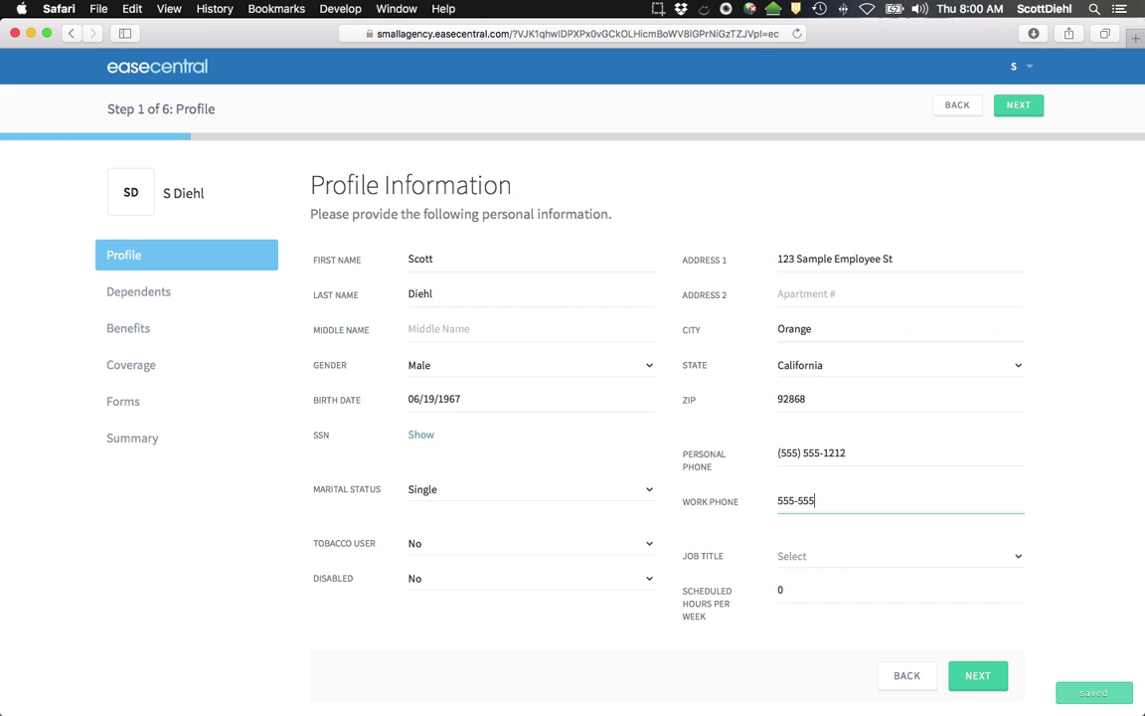
type("-")
type("1212")
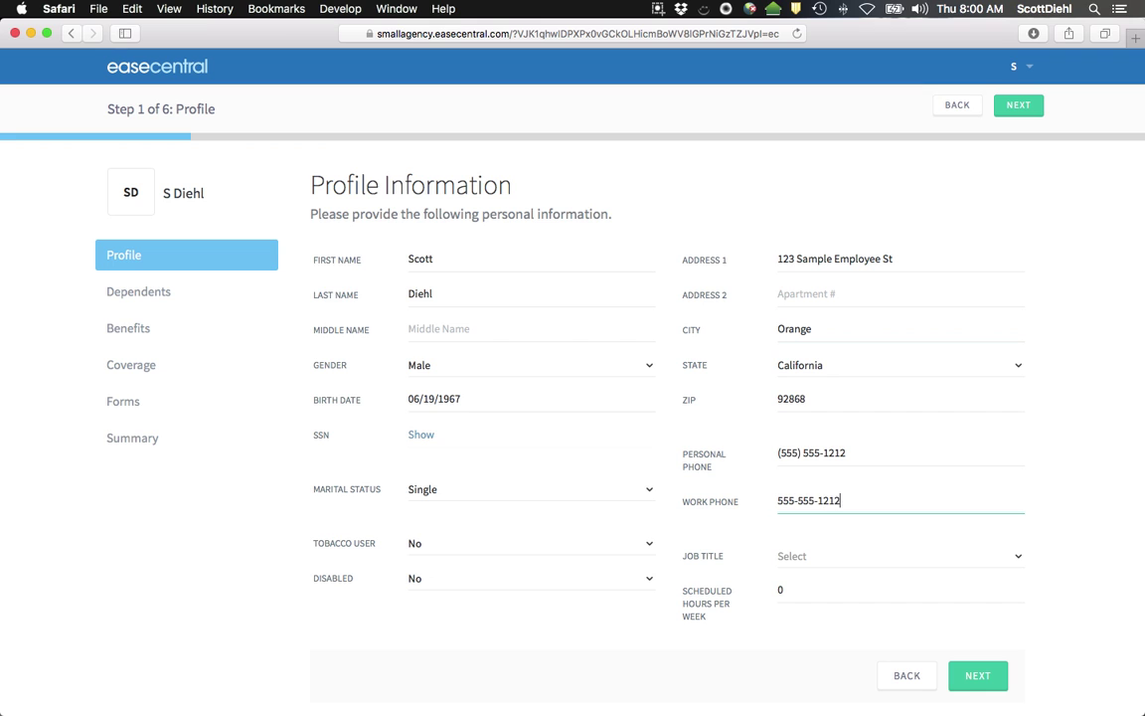
key("Tab")
Set the job title to (Other) with the custom title 'VP of Product'.
left_click(855, 558)
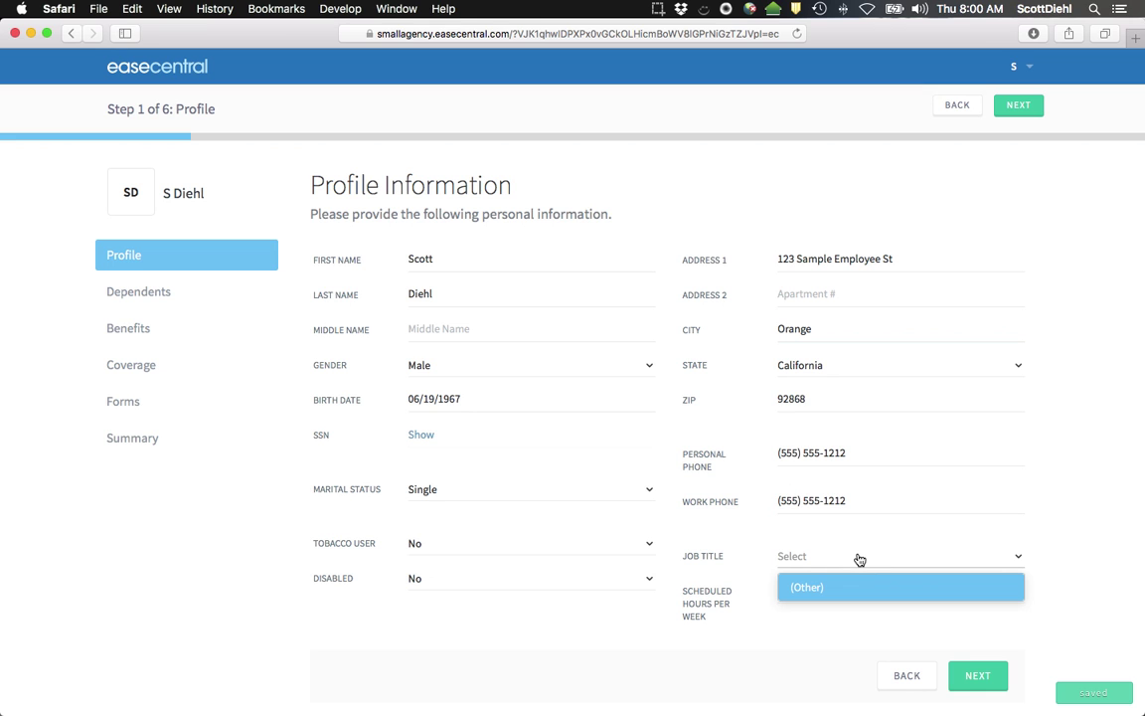
left_click(824, 588)
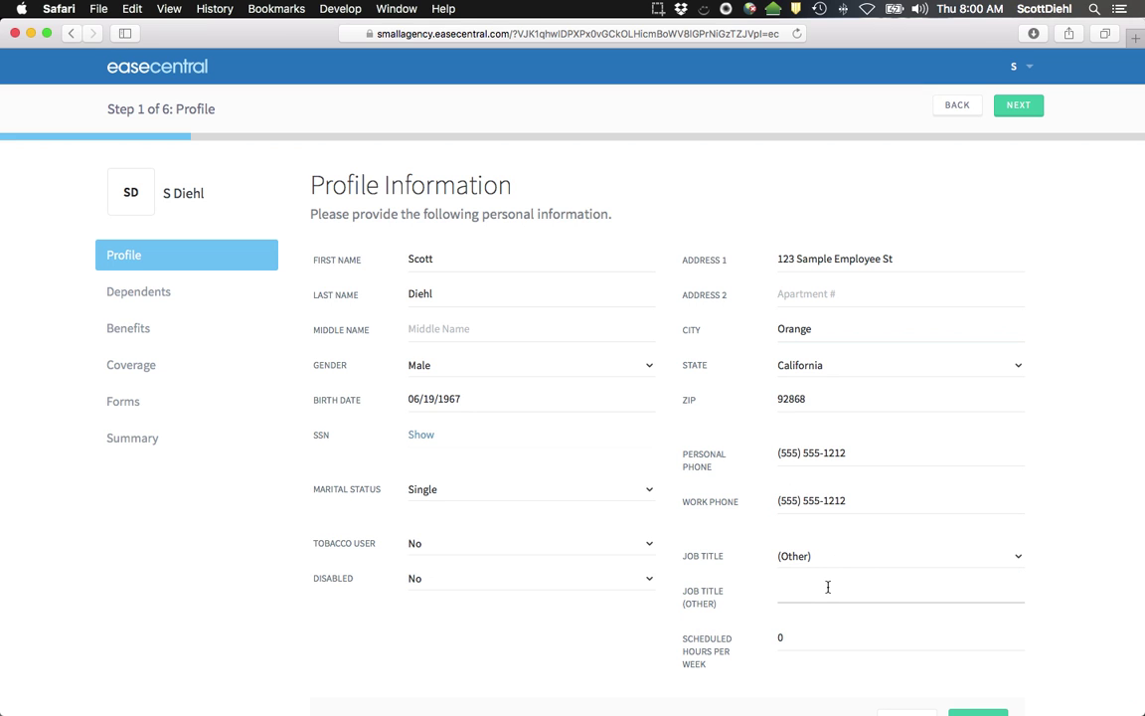
scroll(830, 624, "down", 3)
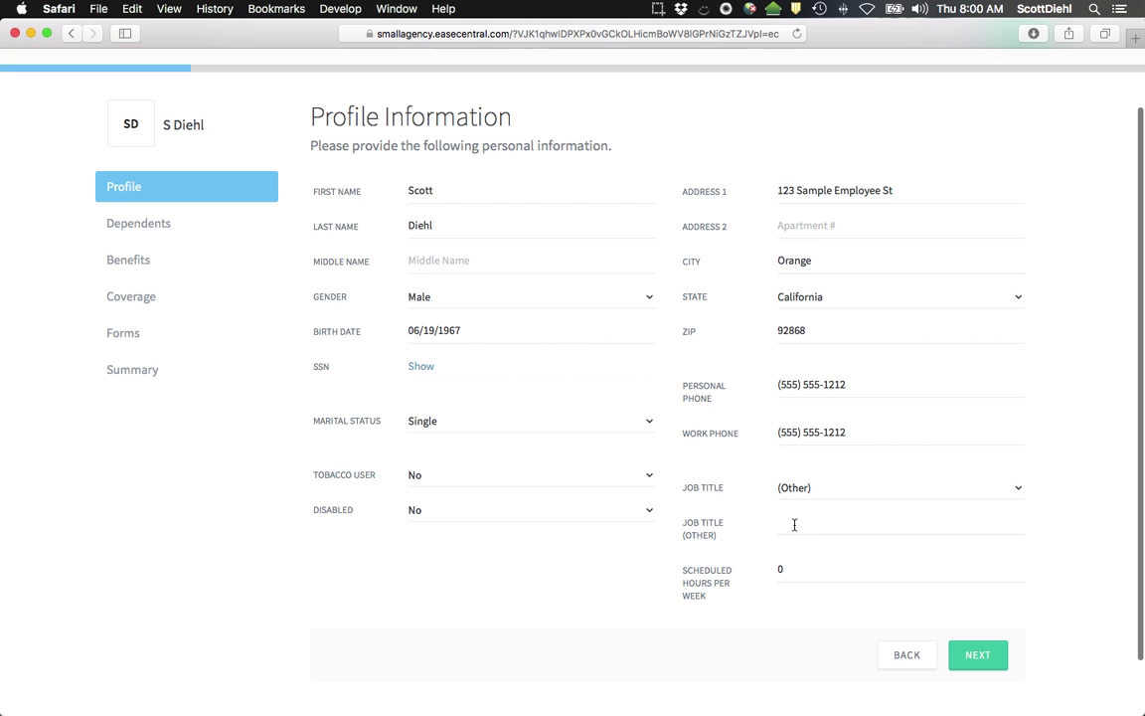
left_click(794, 527)
type("VP or P")
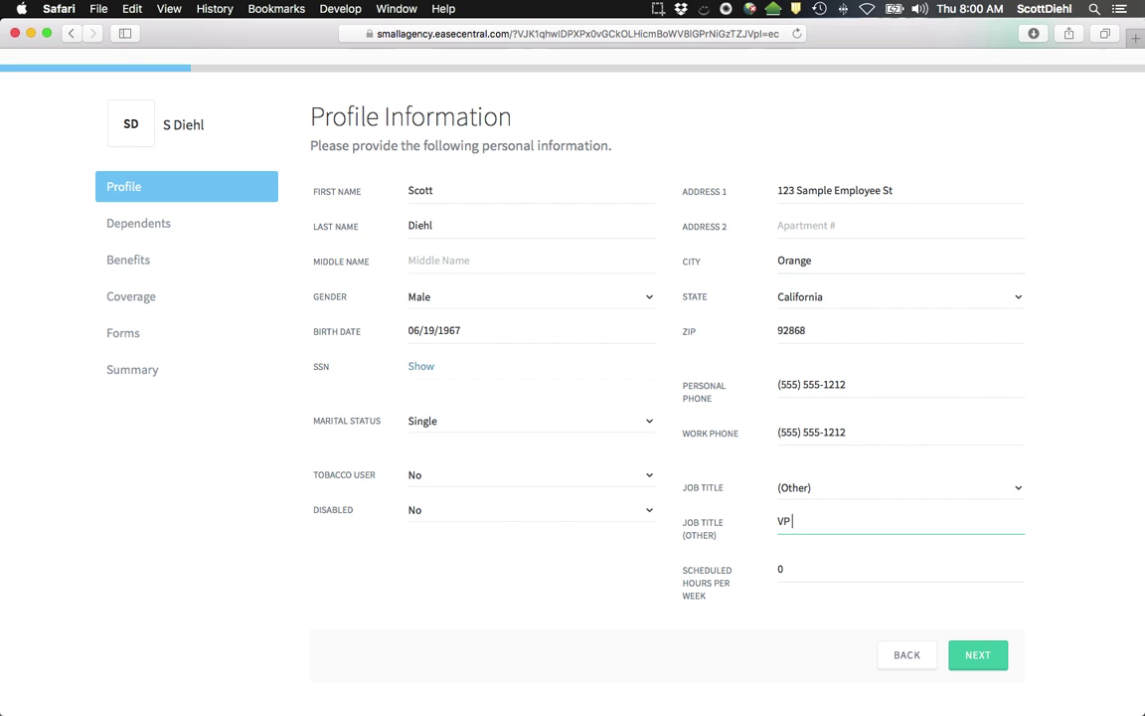
key("BackSpace")
key("BackSpace")
key("BackSpace")
type("f Product")
left_click(796, 565)
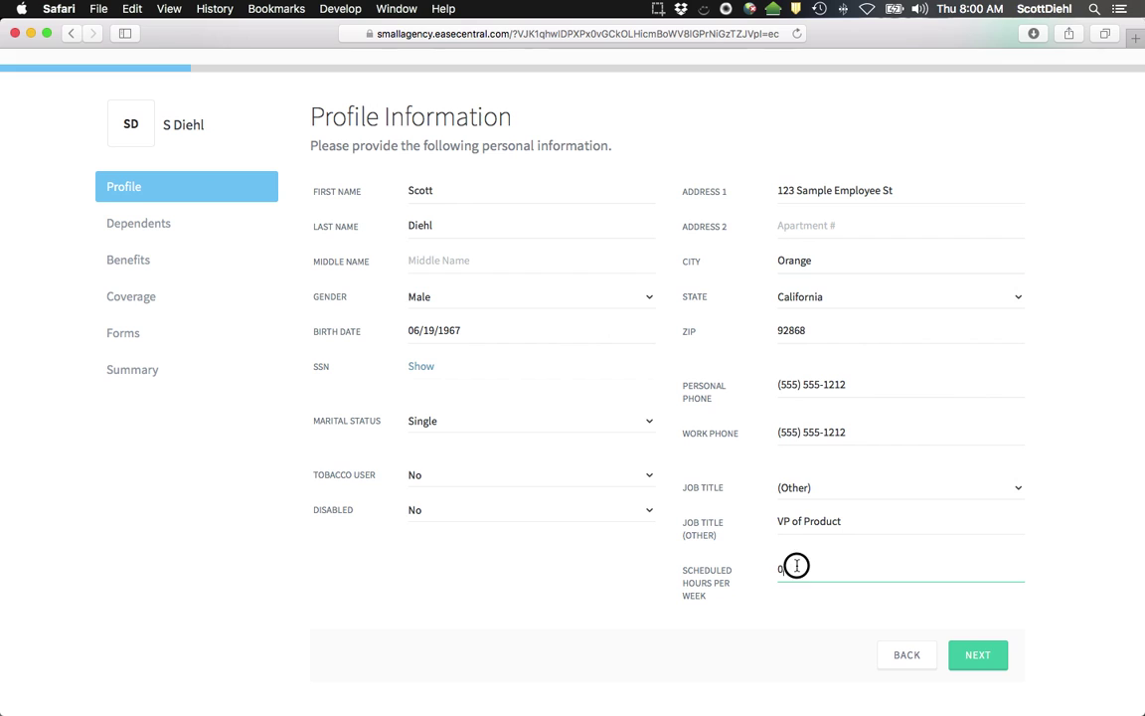
Enter 60 scheduled hours per week, then advance past Profile and the empty Dependents step.
type("60")
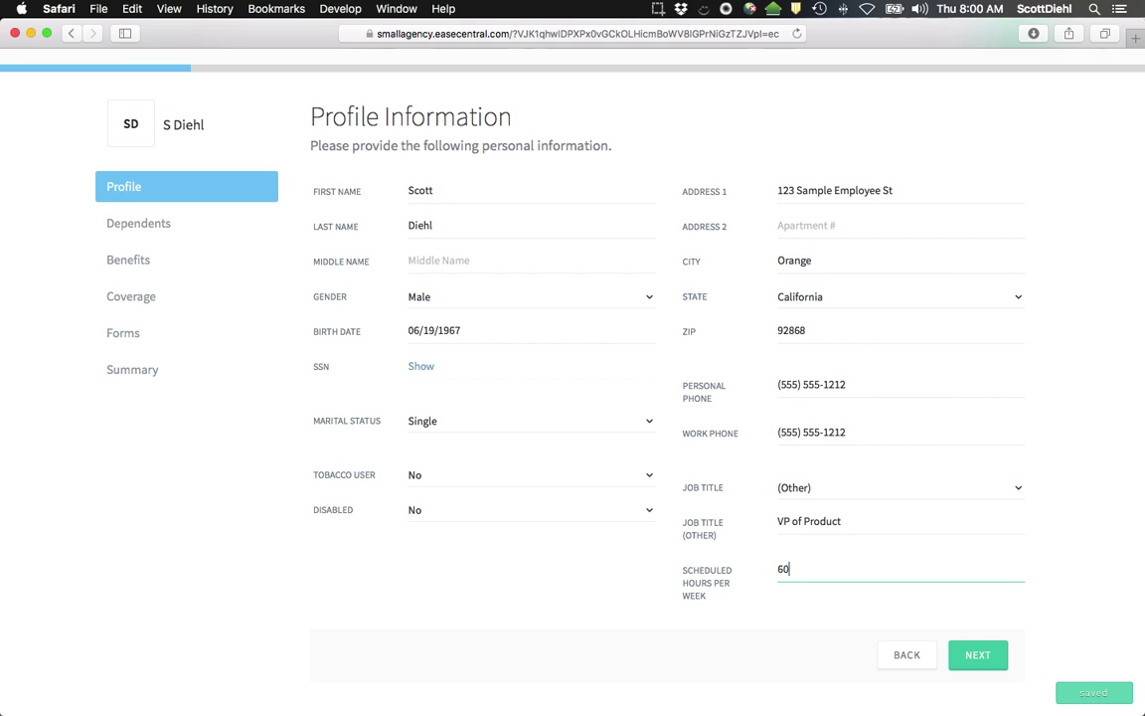
left_click(982, 658)
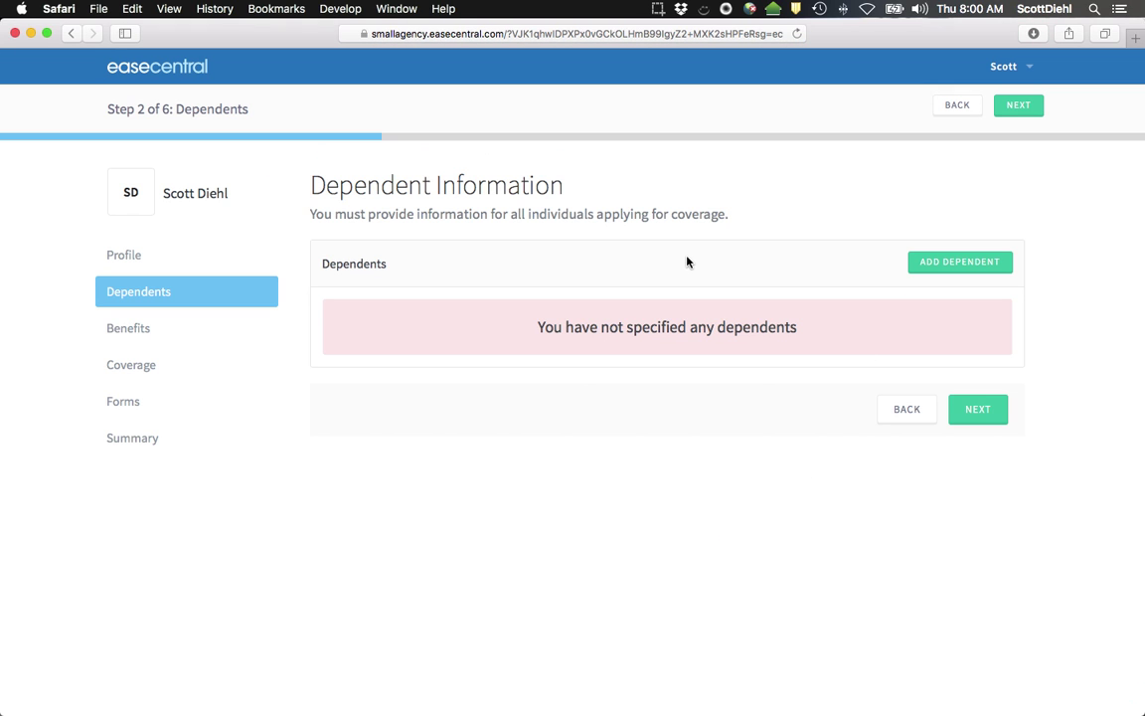
left_click(979, 409)
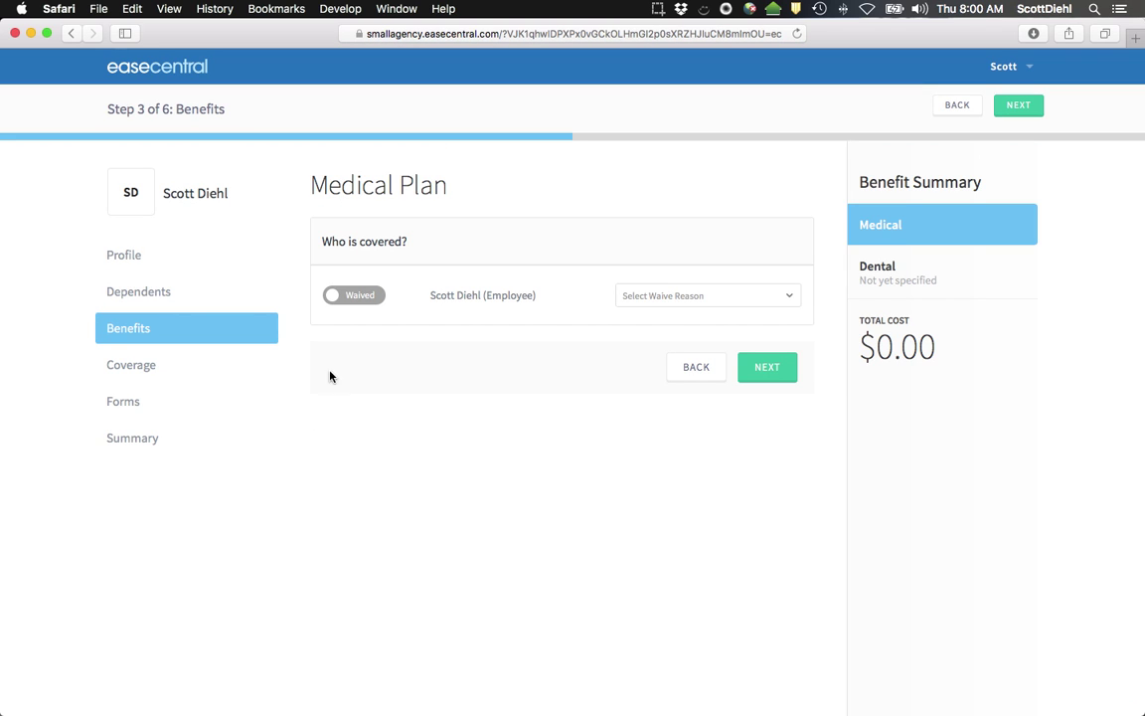
Switch medical coverage from Waived to Covered and bring the Gold $30 Access+HMO plan into view.
left_click(349, 301)
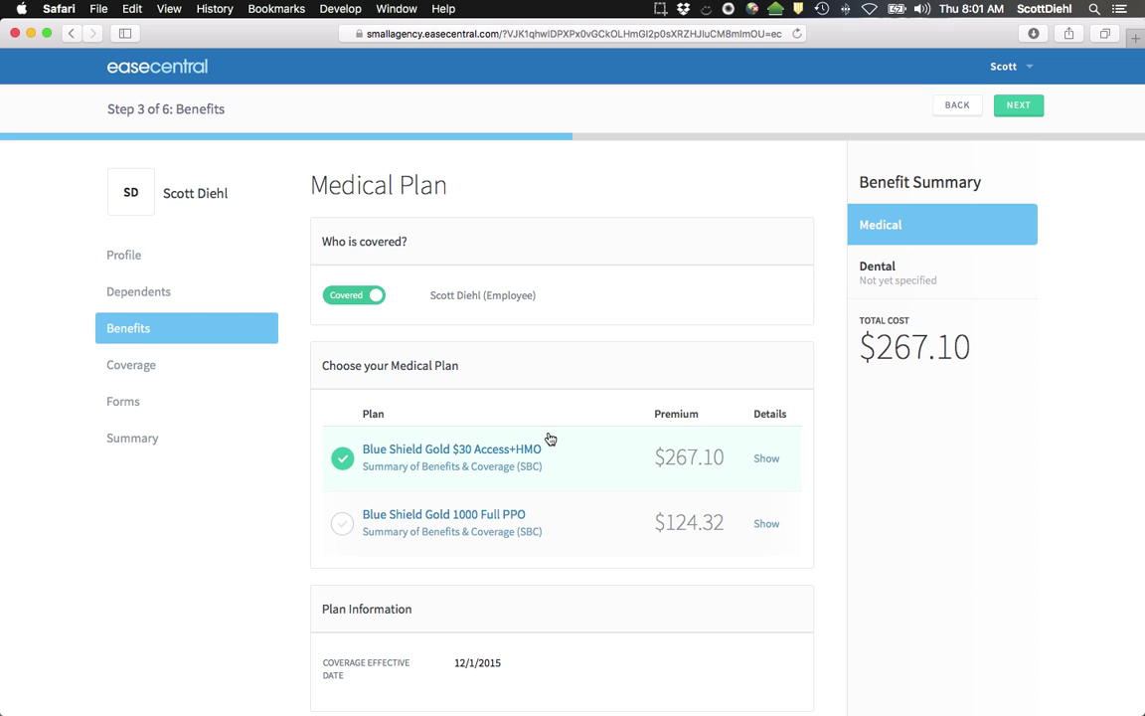
scroll(567, 554, "down", 1)
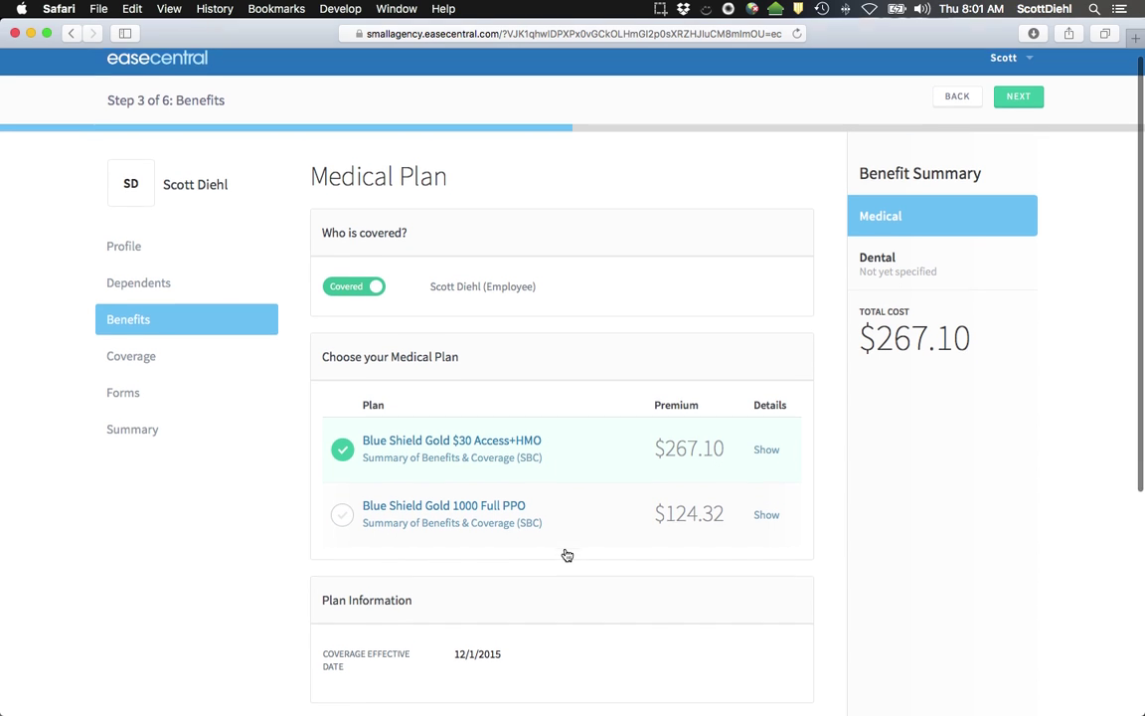
scroll(566, 554, "down", 3)
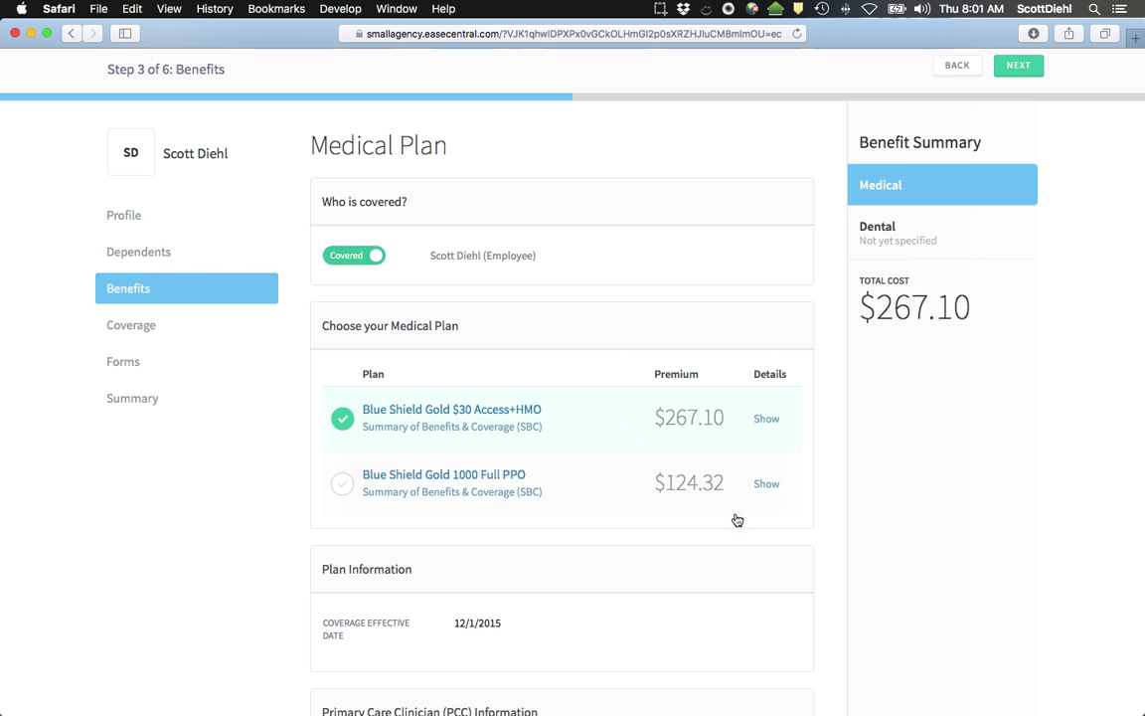
View the Gold $30 Access+HMO plan details, then close them.
left_click(771, 422)
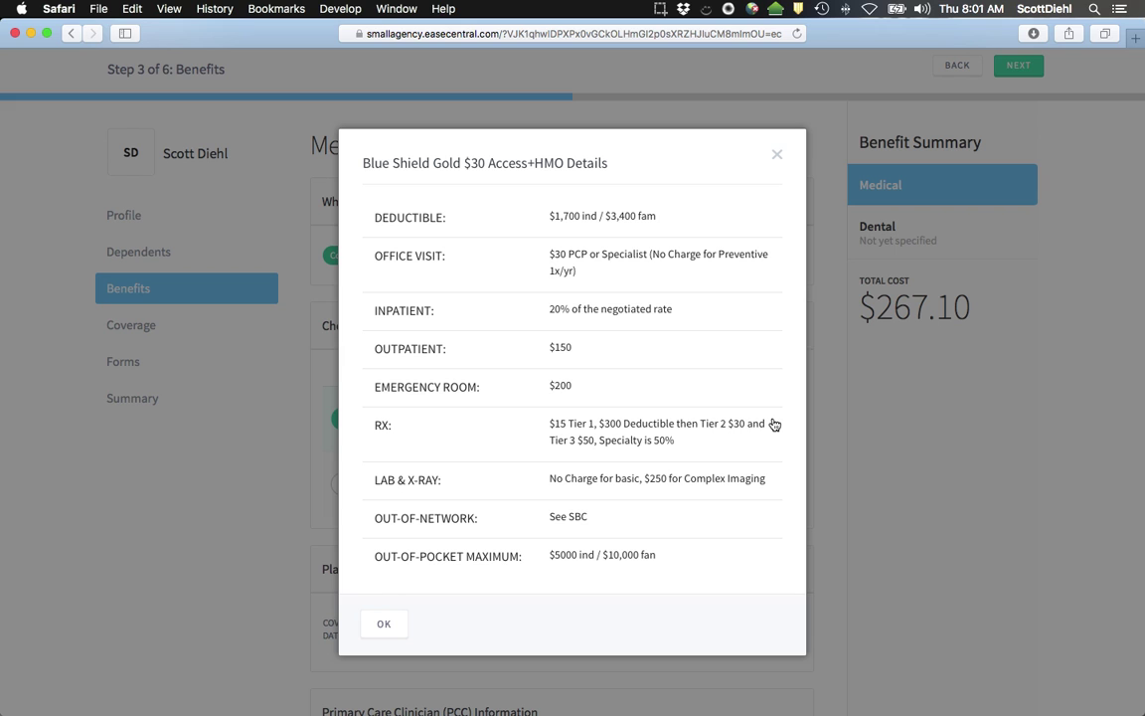
left_click(777, 157)
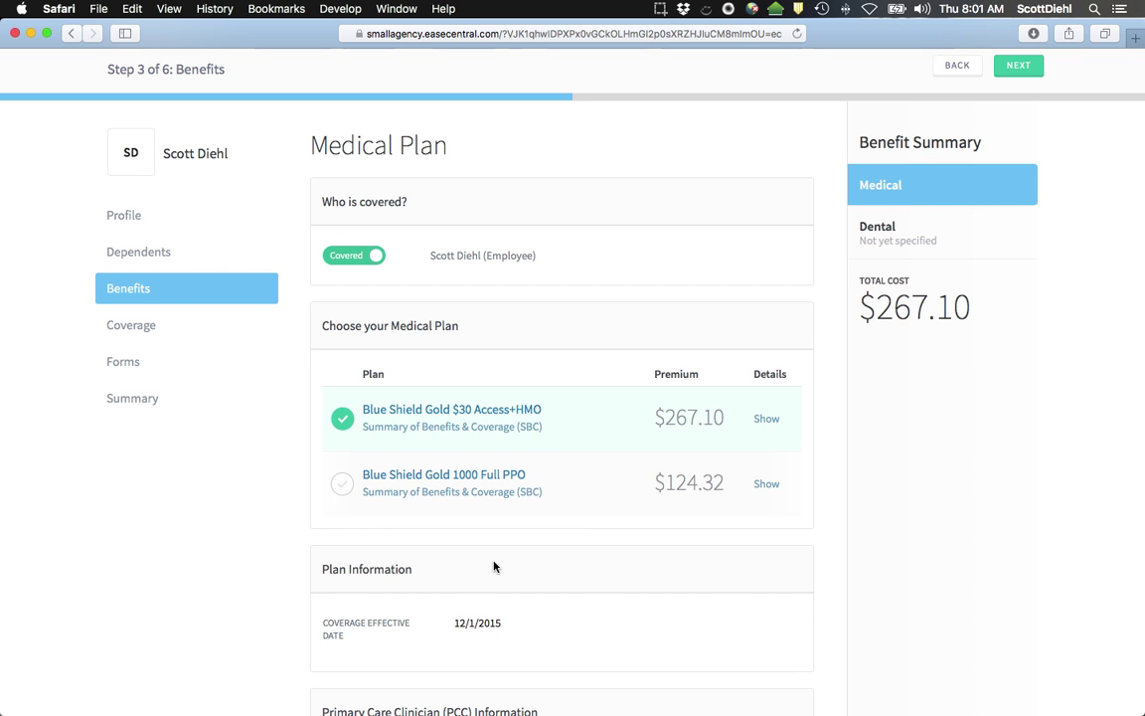
Select Blue Shield Gold 1000 Full PPO as the medical plan, at $124.32 total.
scroll(278, 549, "down", 1)
scroll(278, 550, "down", 3)
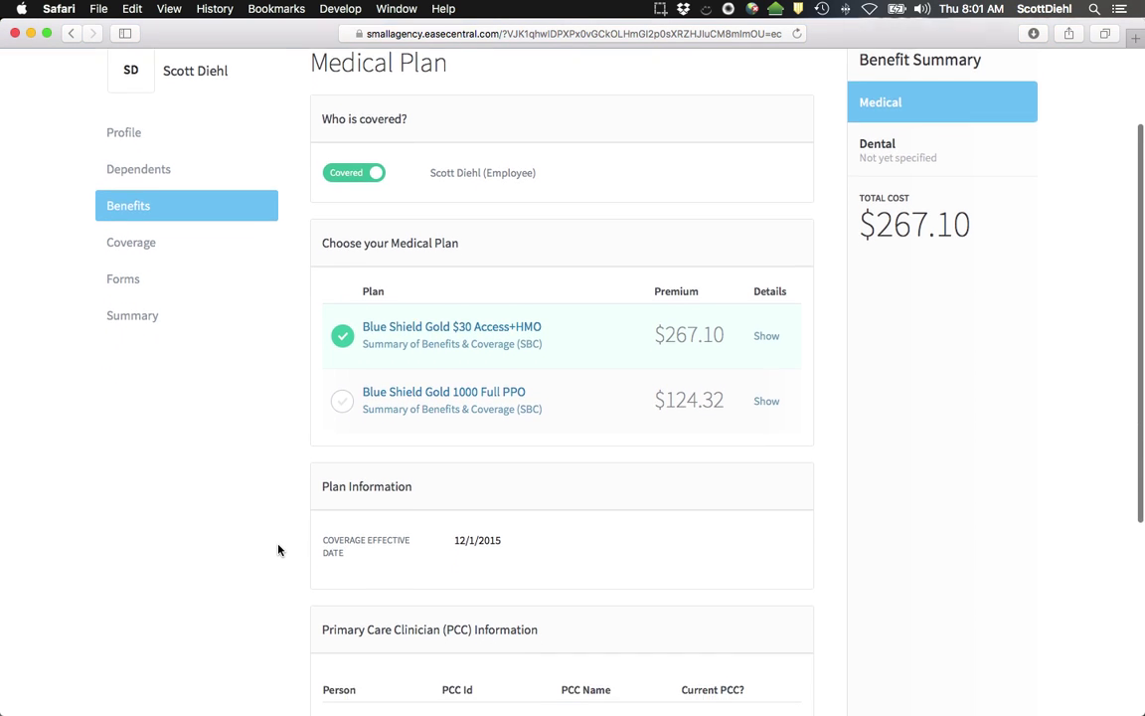
scroll(279, 550, "down", 2)
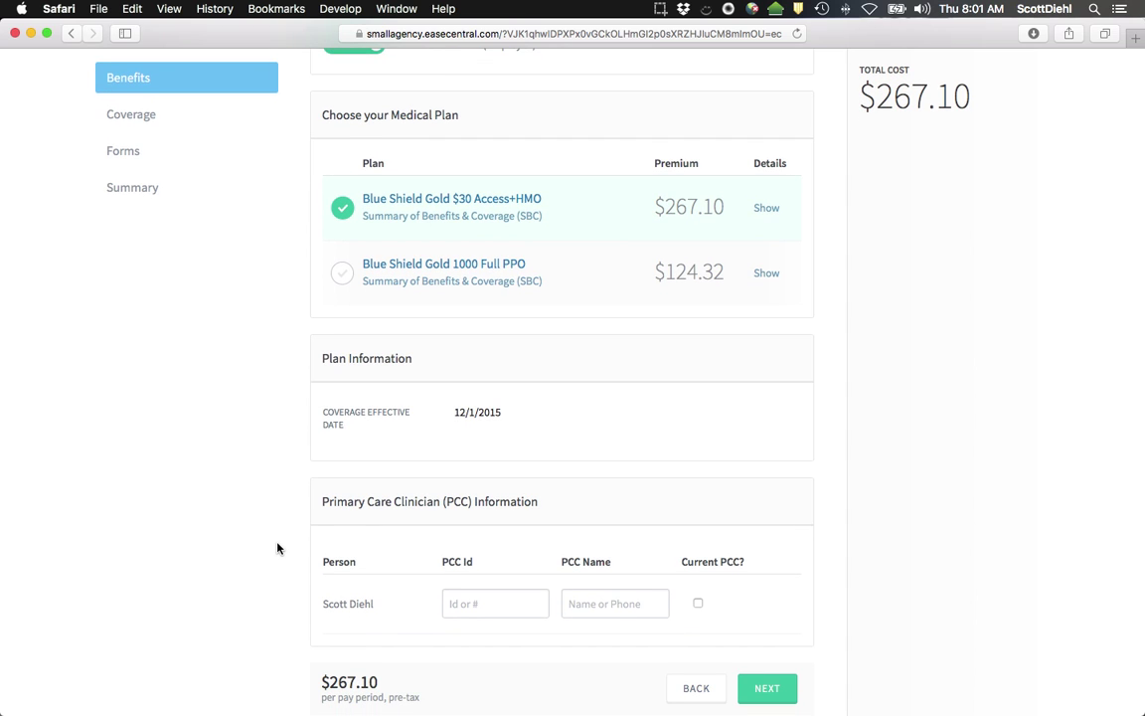
scroll(281, 546, "down", 1)
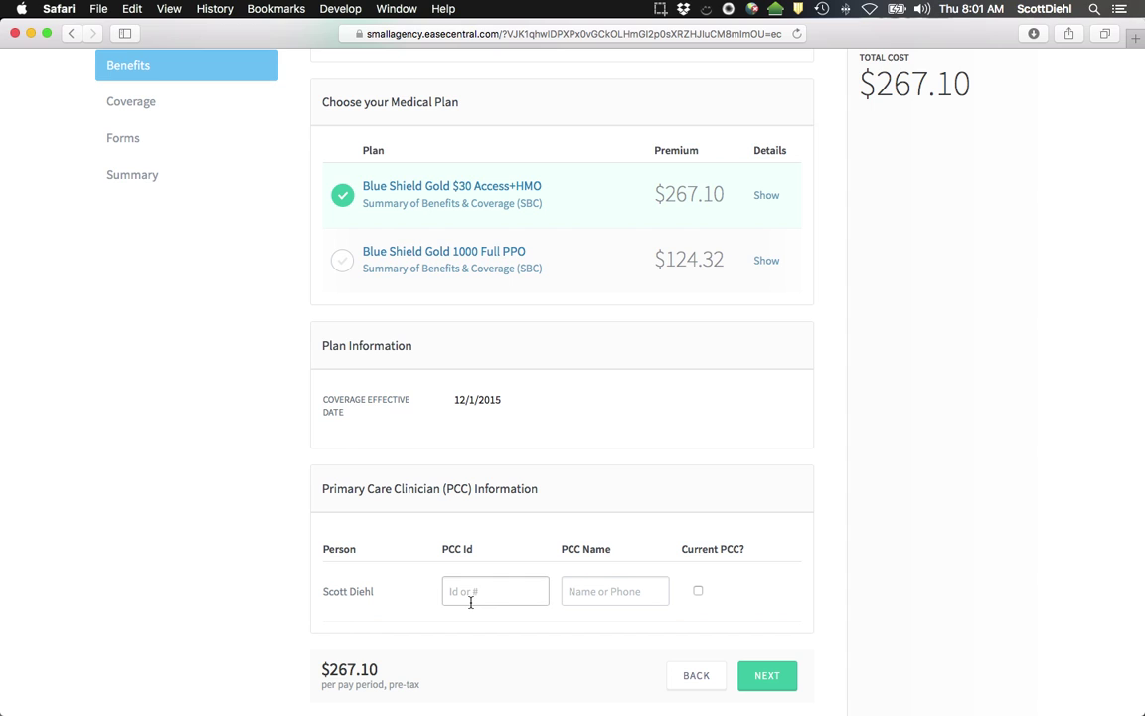
left_click(342, 260)
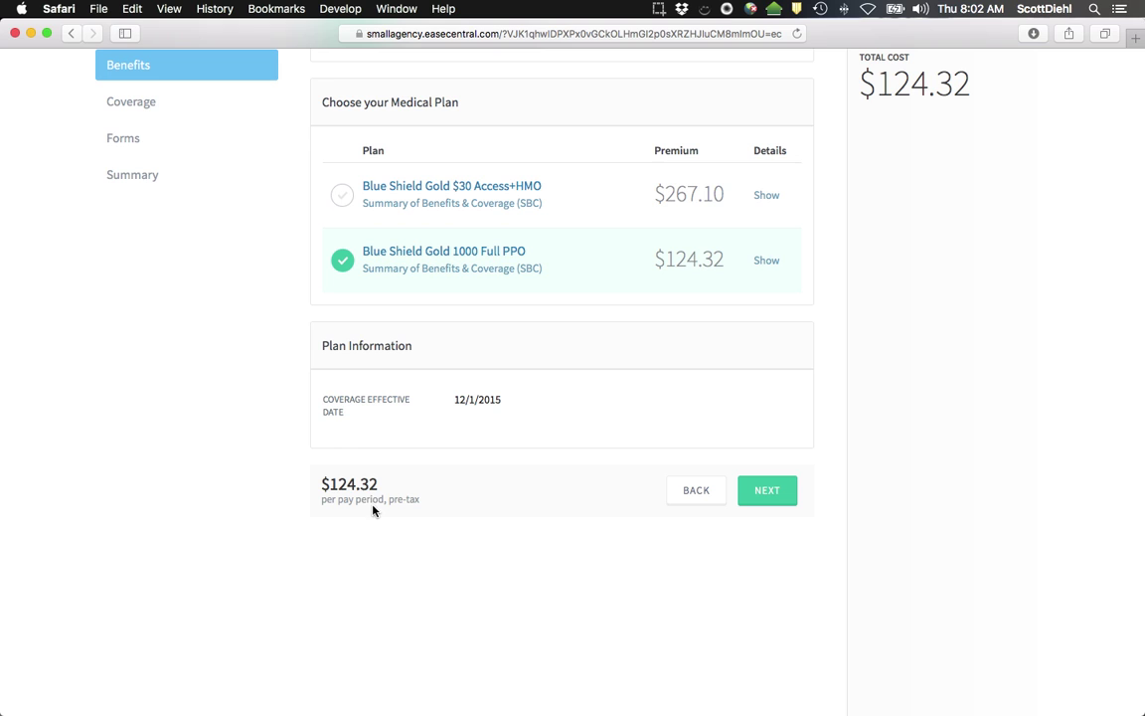
Move to Dental, switch to Covered, and choose DPPO Smile Deluxe Gold 50/1500, reviewing its details.
left_click(768, 491)
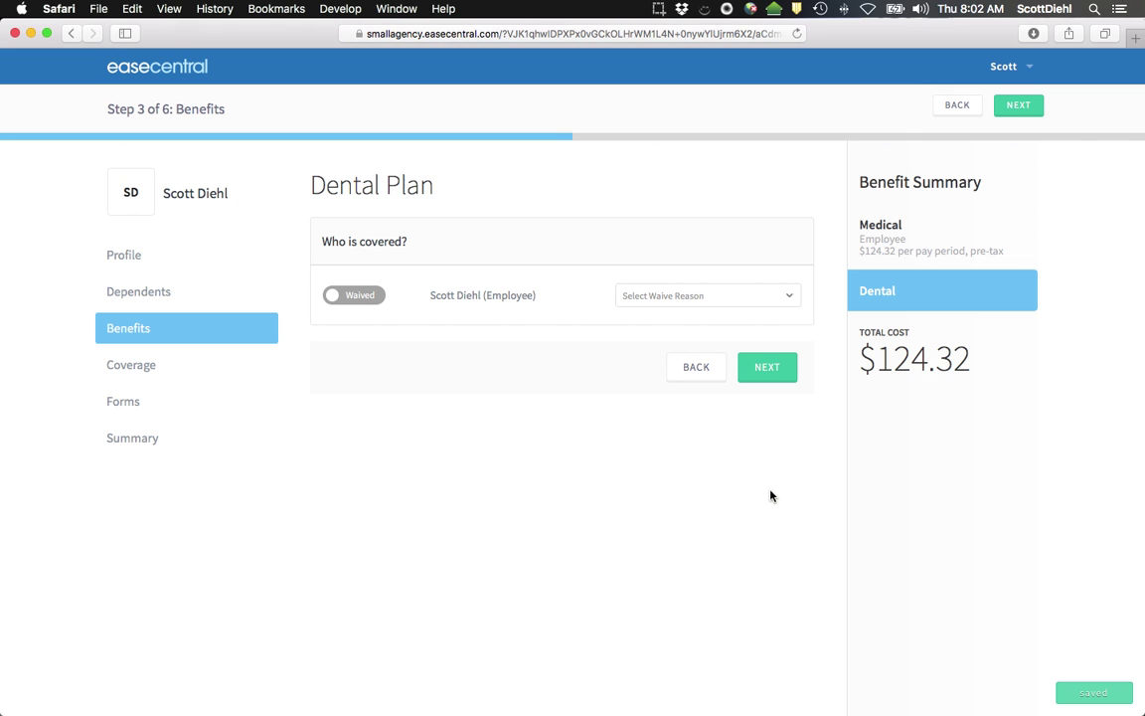
left_click(349, 296)
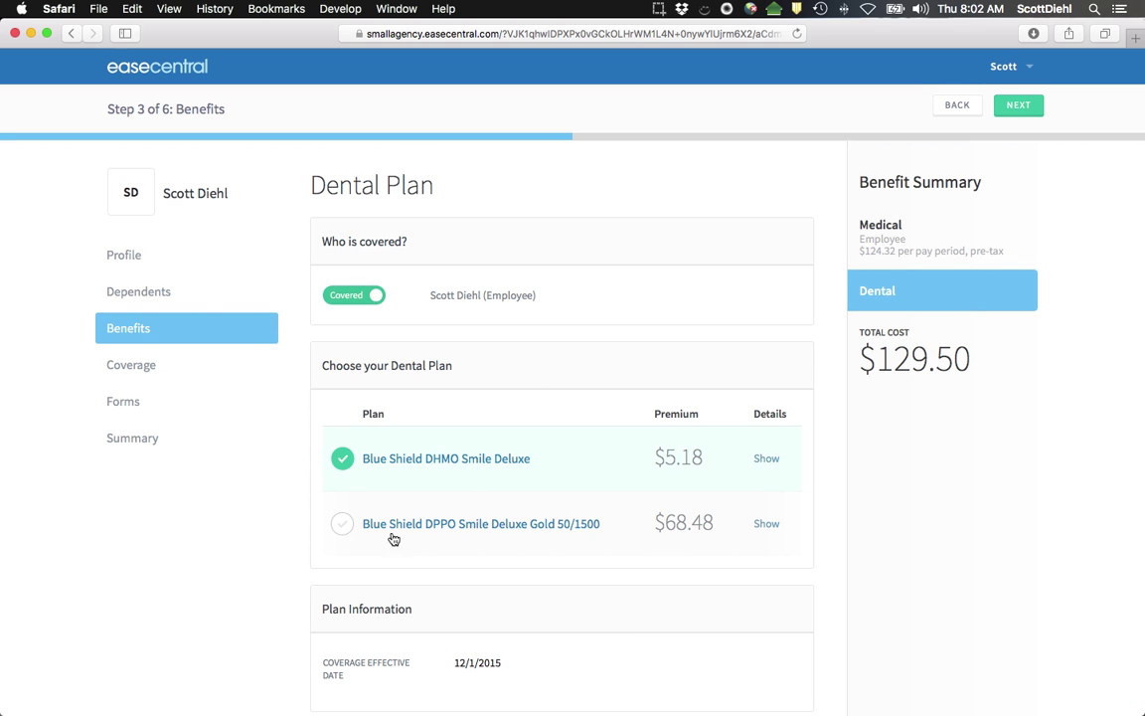
left_click(343, 524)
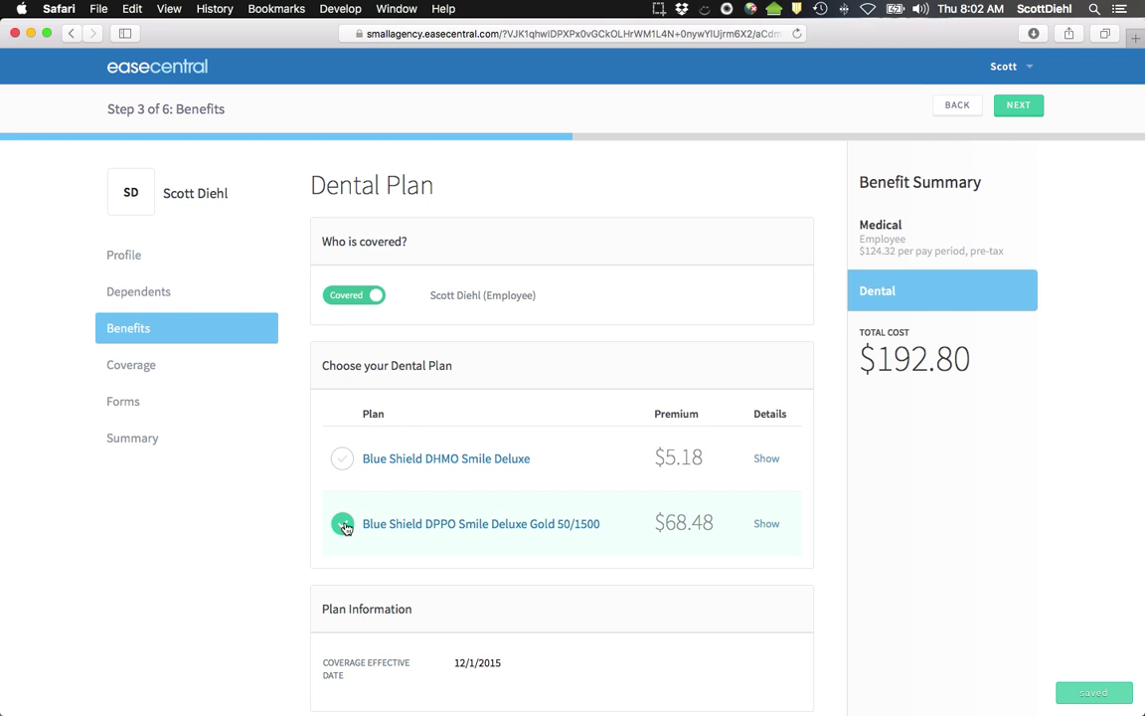
scroll(634, 618, "down", 2)
scroll(634, 622, "down", 2)
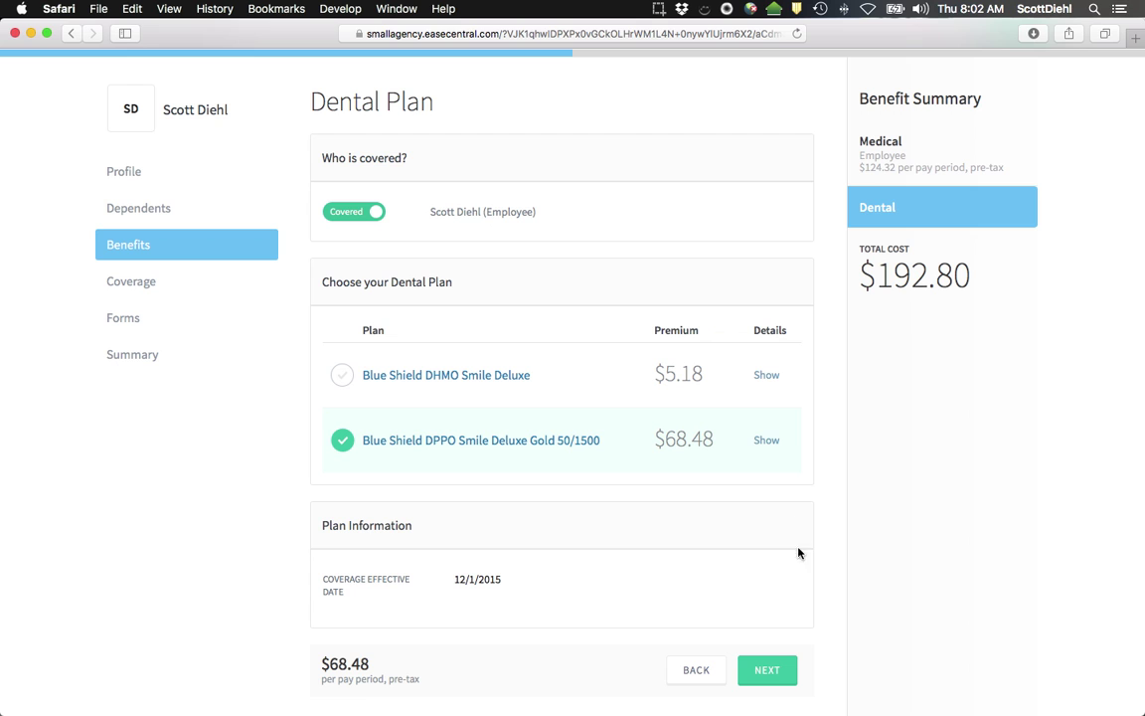
left_click(768, 441)
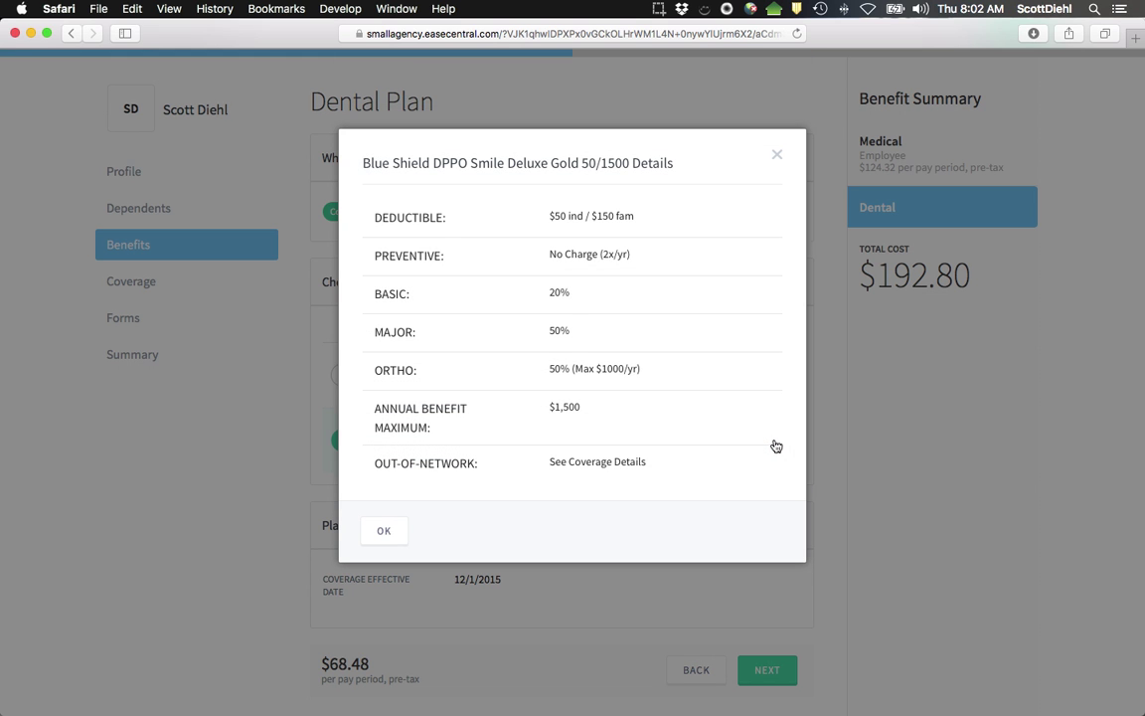
left_click(780, 157)
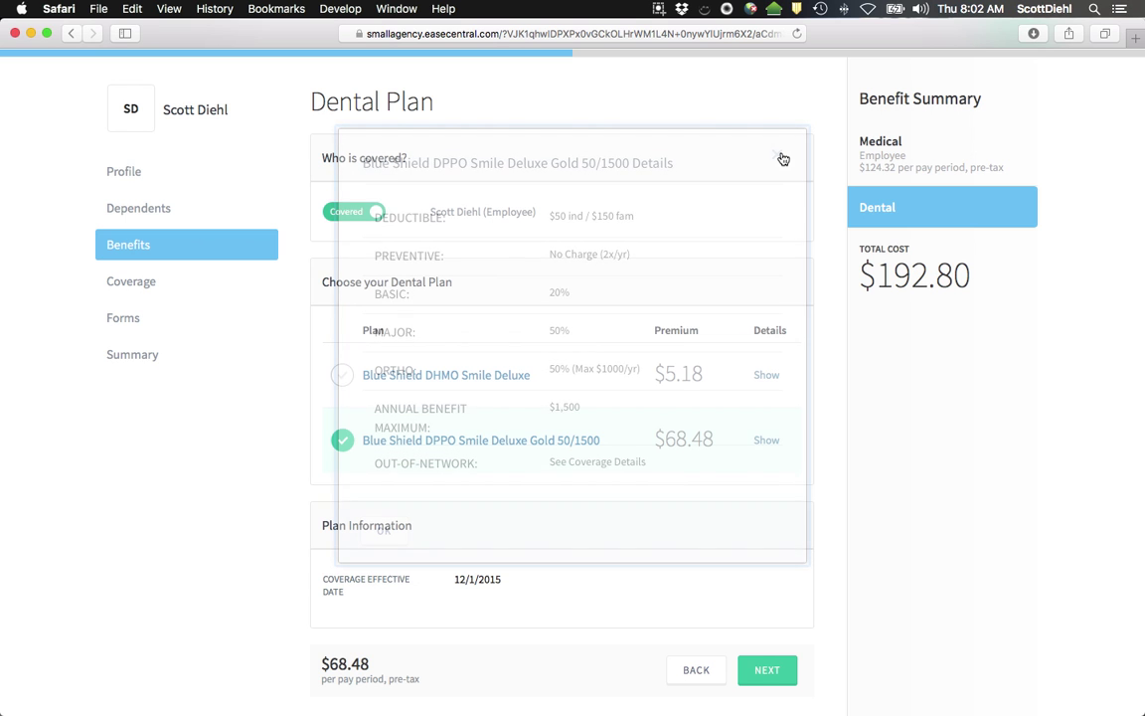
Continue past the Dental step and skip previous coverage to reach the Forms step.
left_click(779, 676)
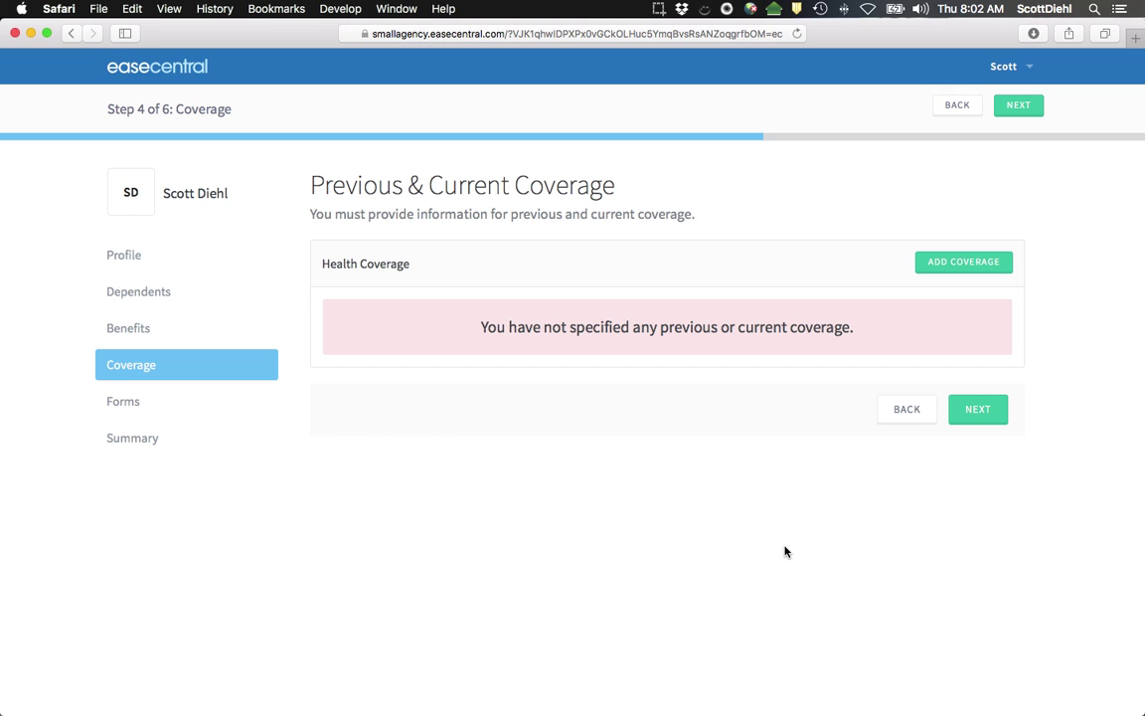
left_click(985, 418)
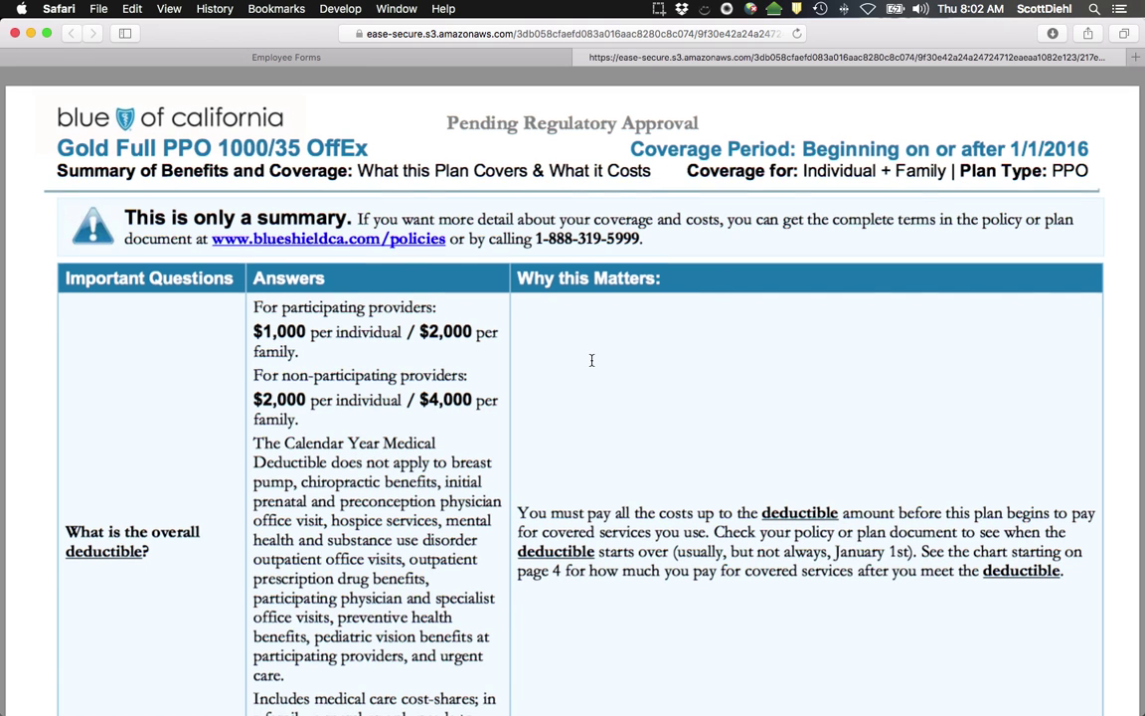
Read through the Gold Full PPO 1000/35 Summary of Benefits, then return to the Employee Forms tab.
scroll(594, 360, "down", 4)
scroll(593, 359, "down", 12)
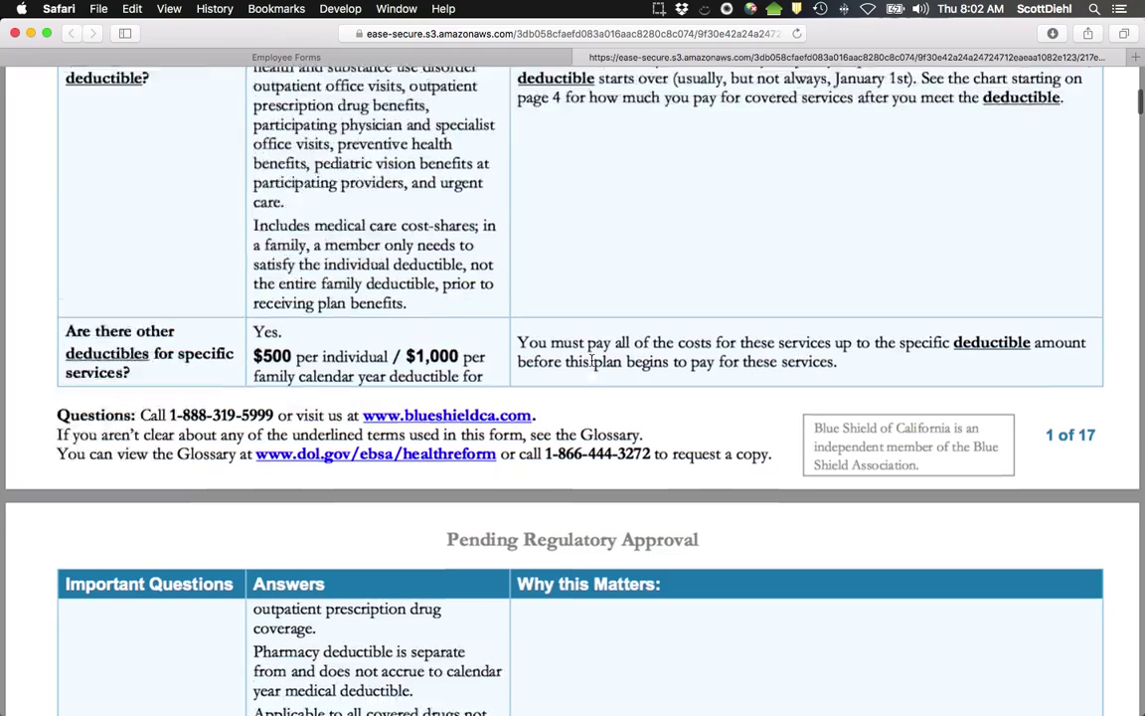
scroll(591, 360, "down", 6)
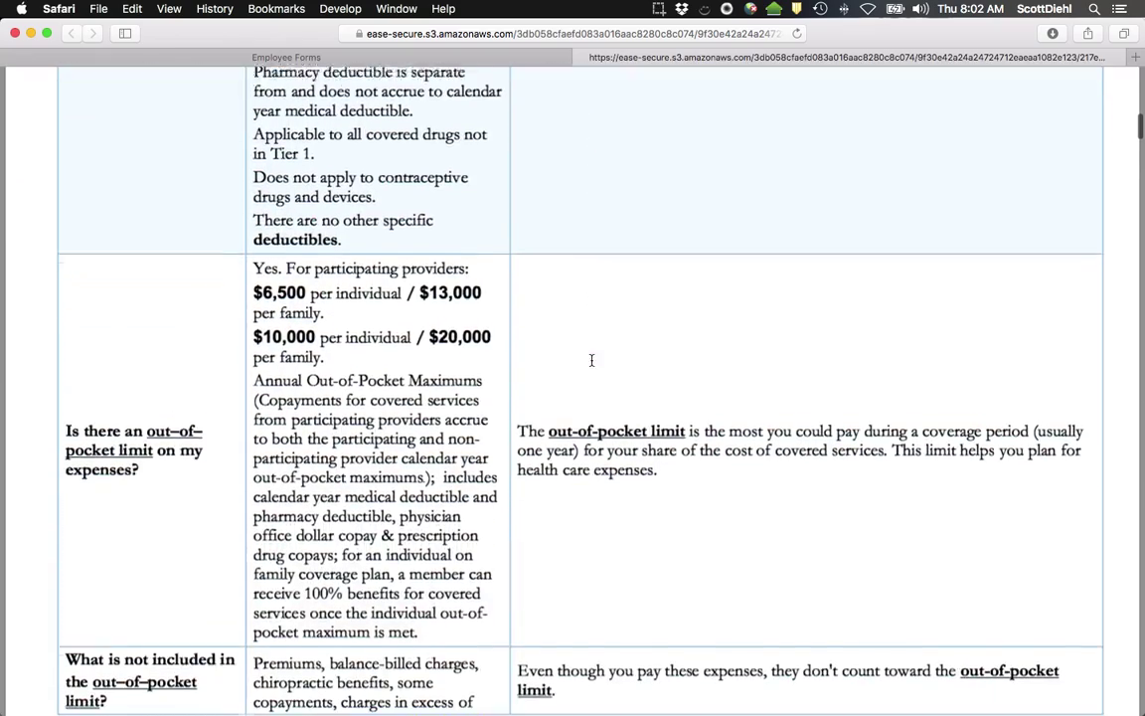
scroll(591, 361, "down", 8)
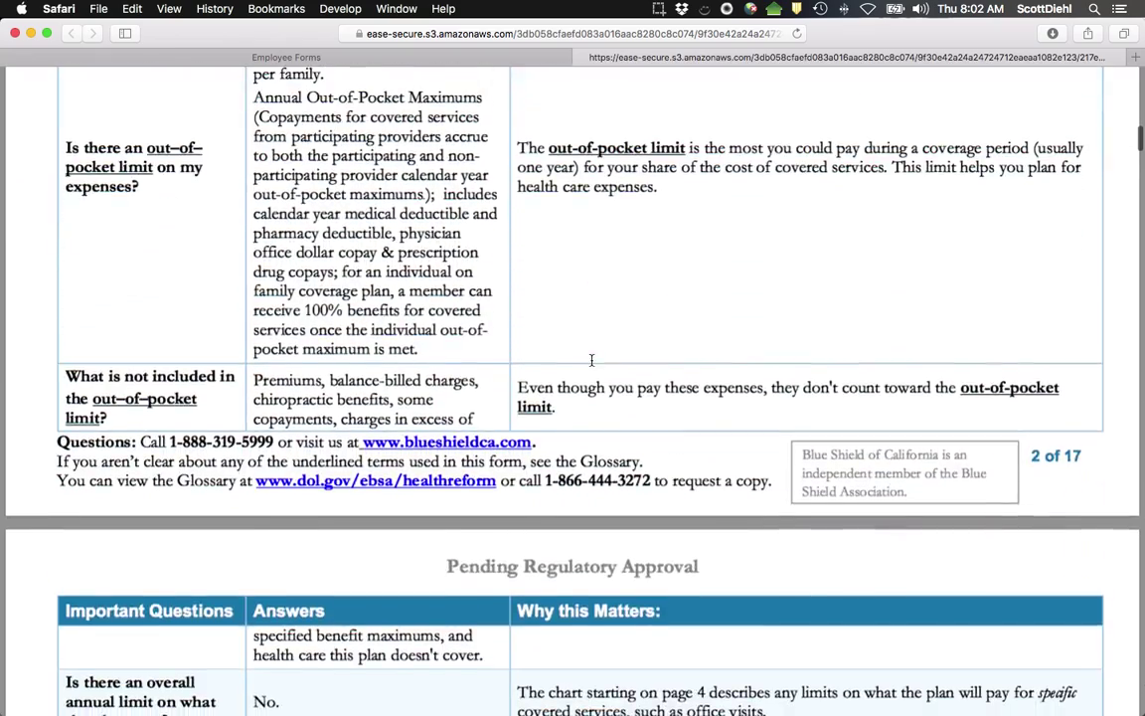
scroll(591, 360, "down", 4)
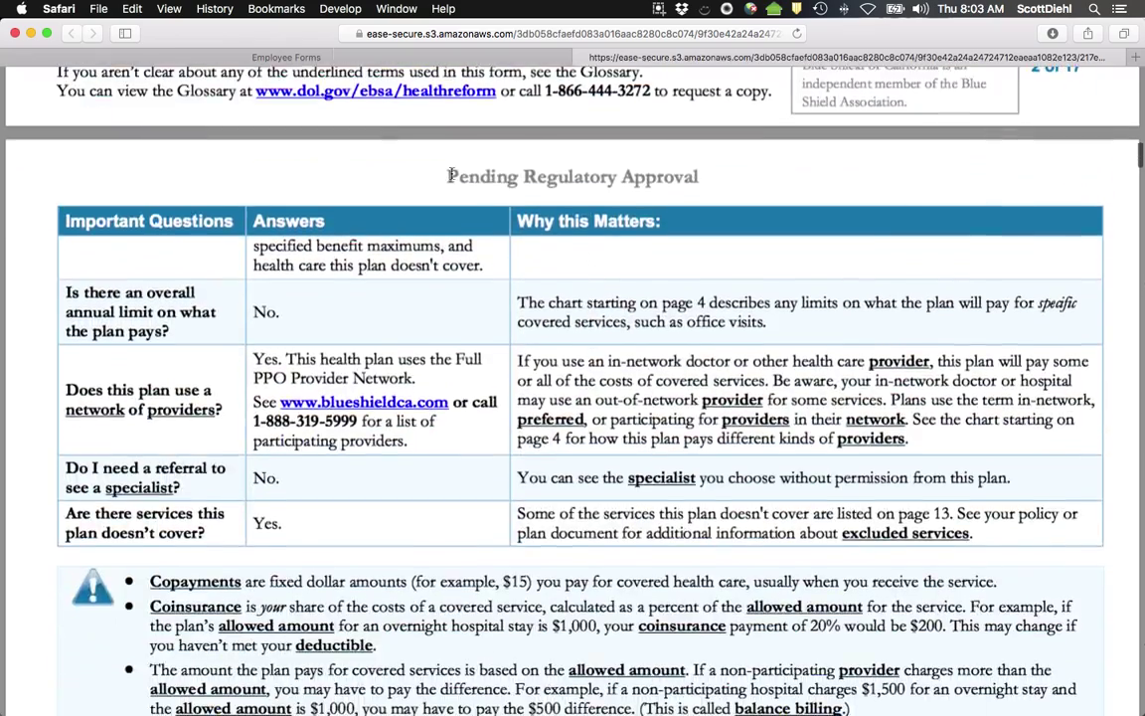
left_click(289, 58)
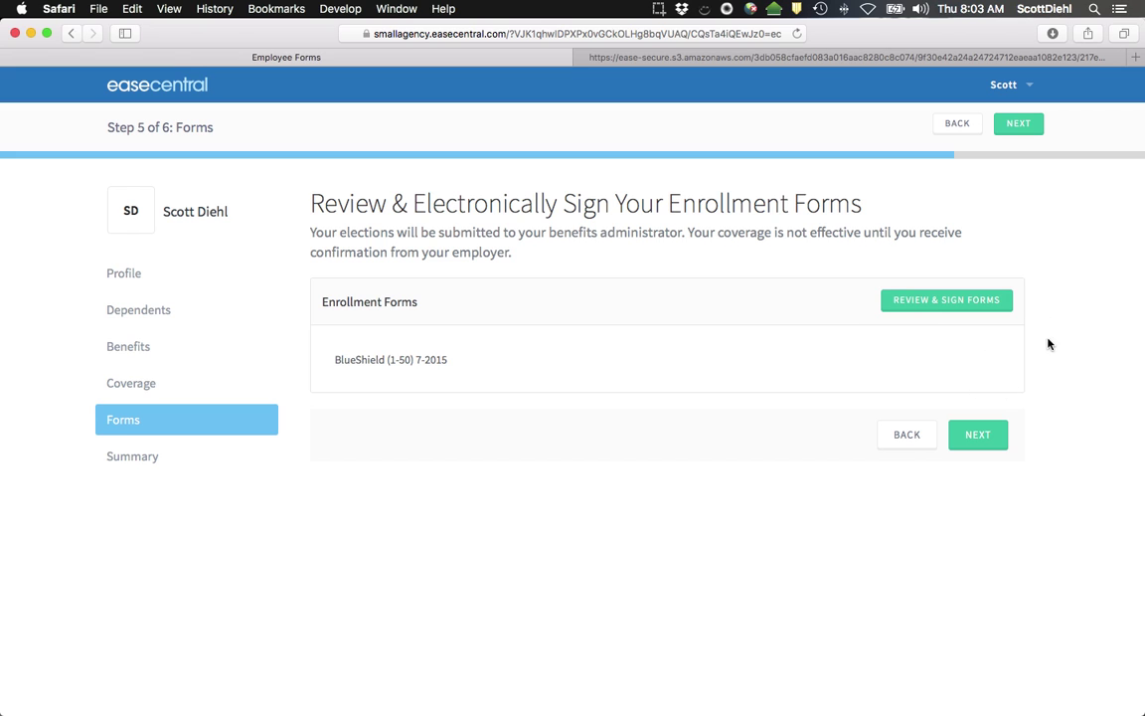
Open the Blue Shield Employee Application for review and read down to page 6's signature section.
left_click(938, 302)
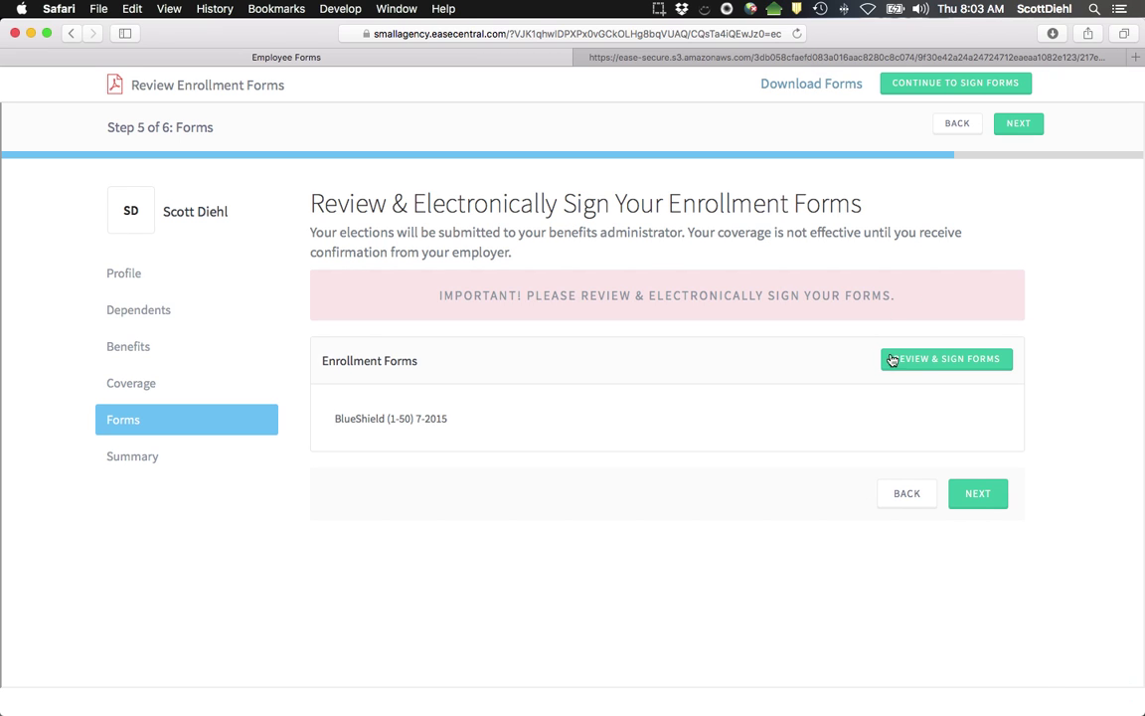
left_click(922, 361)
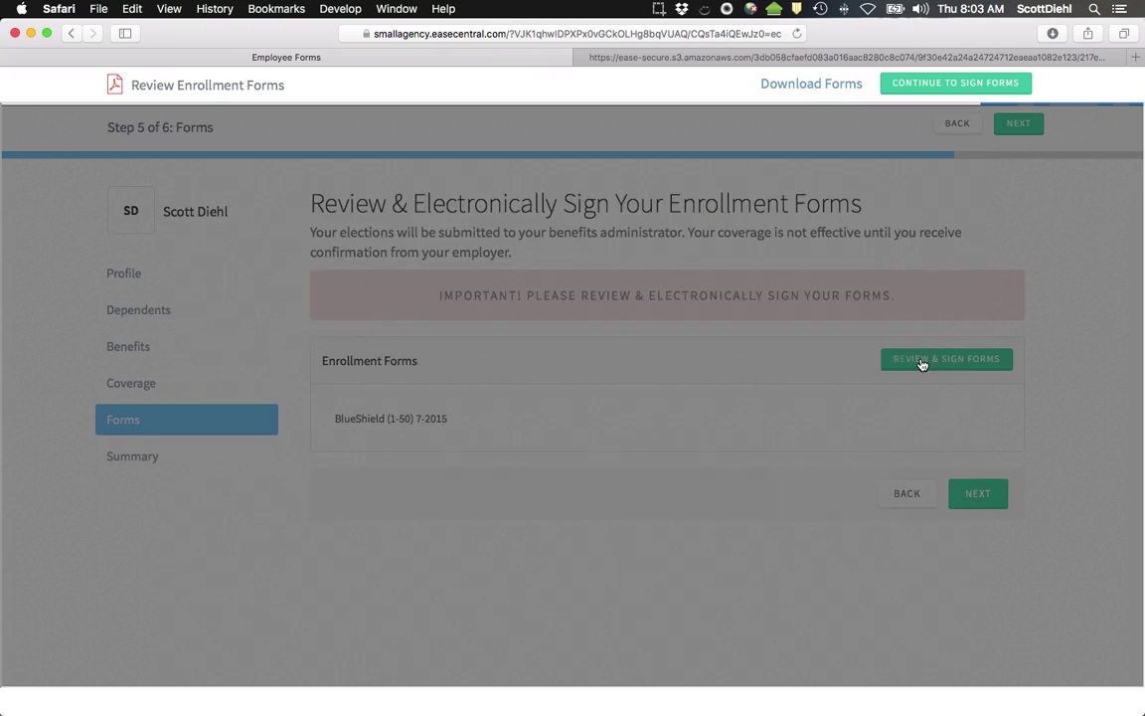
scroll(795, 330, "down", 15)
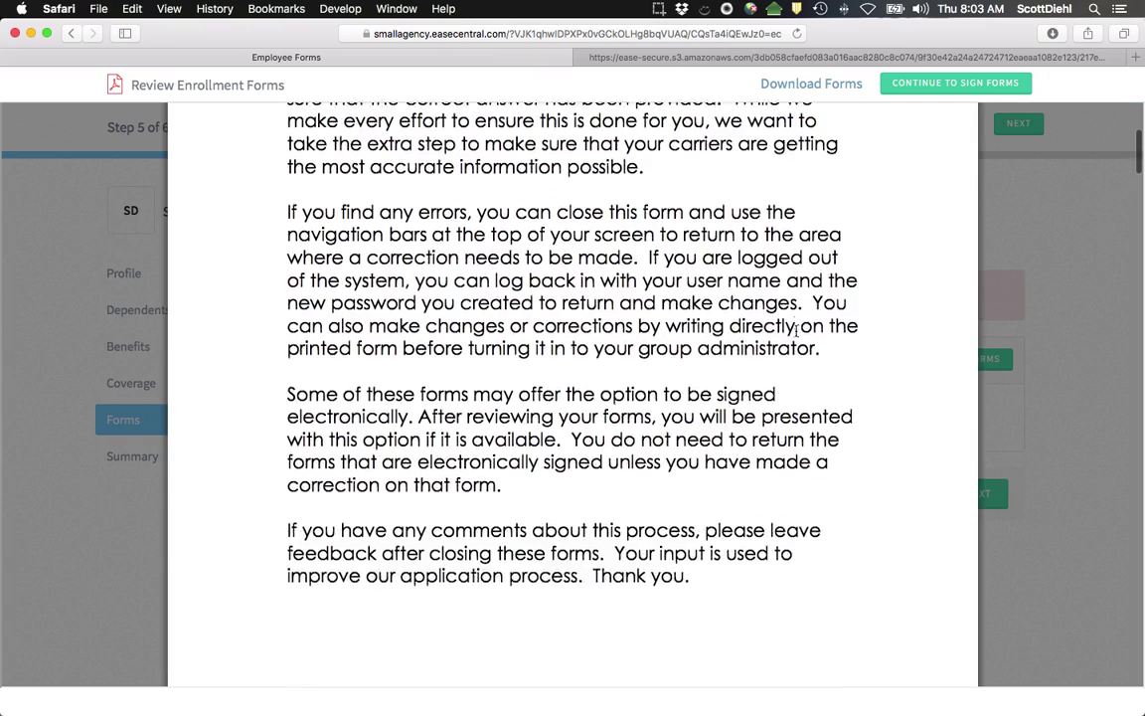
scroll(795, 330, "down", 8)
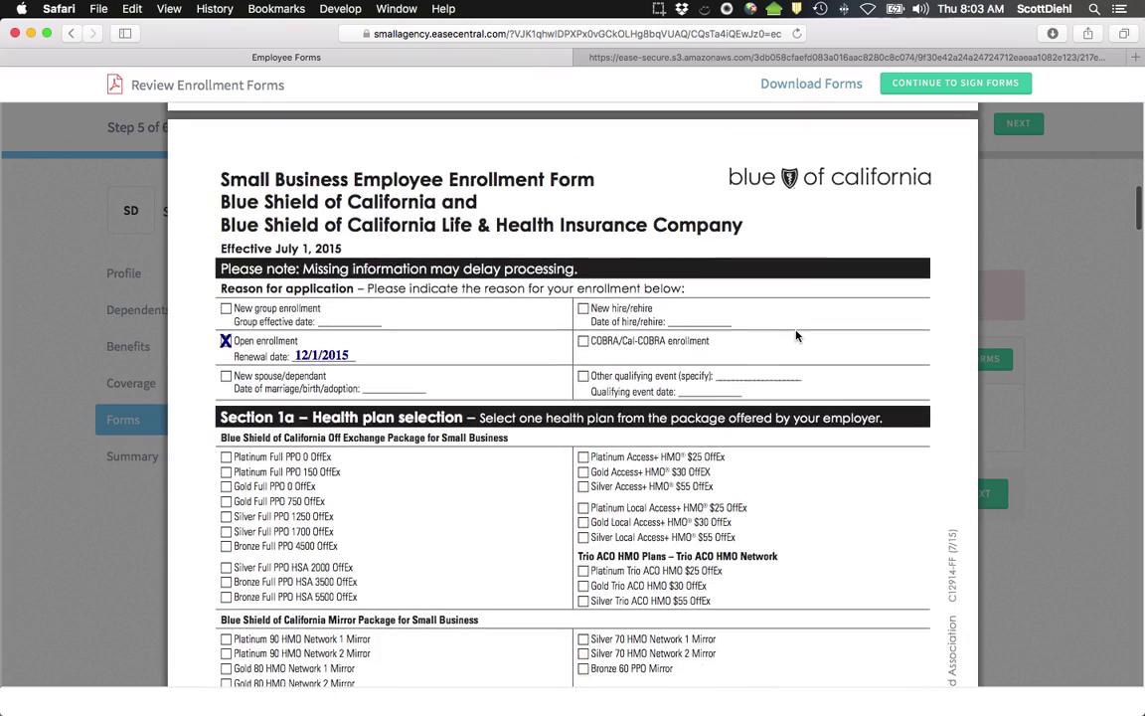
scroll(795, 336, "down", 10)
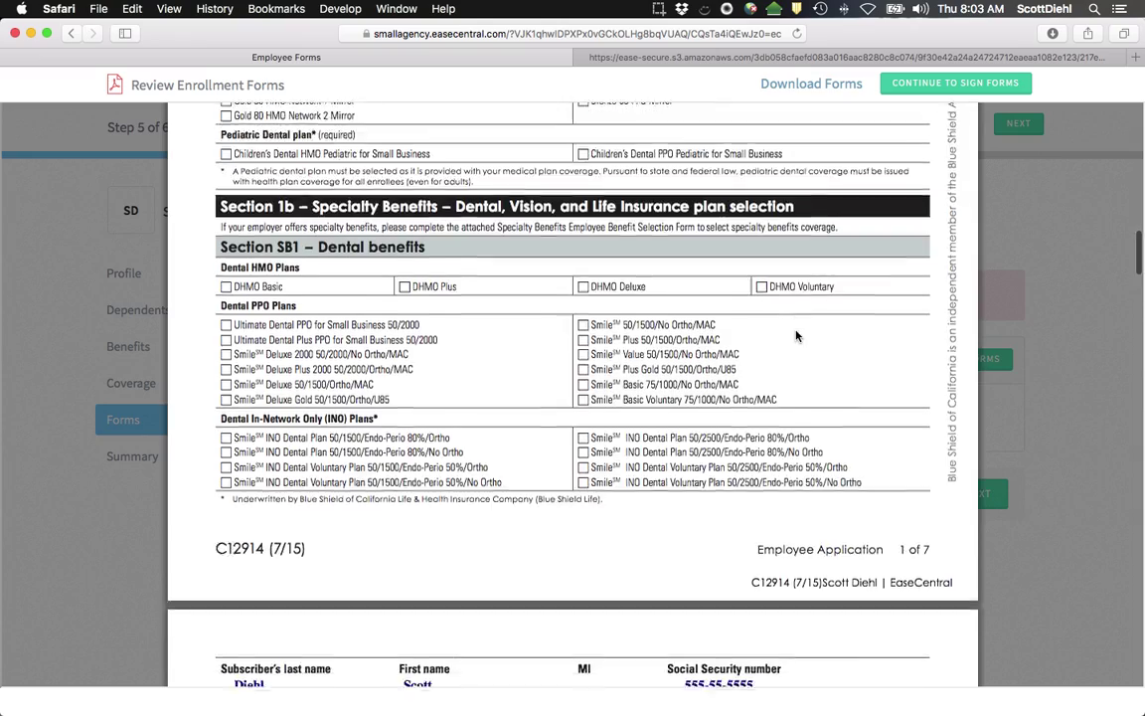
scroll(795, 336, "down", 10)
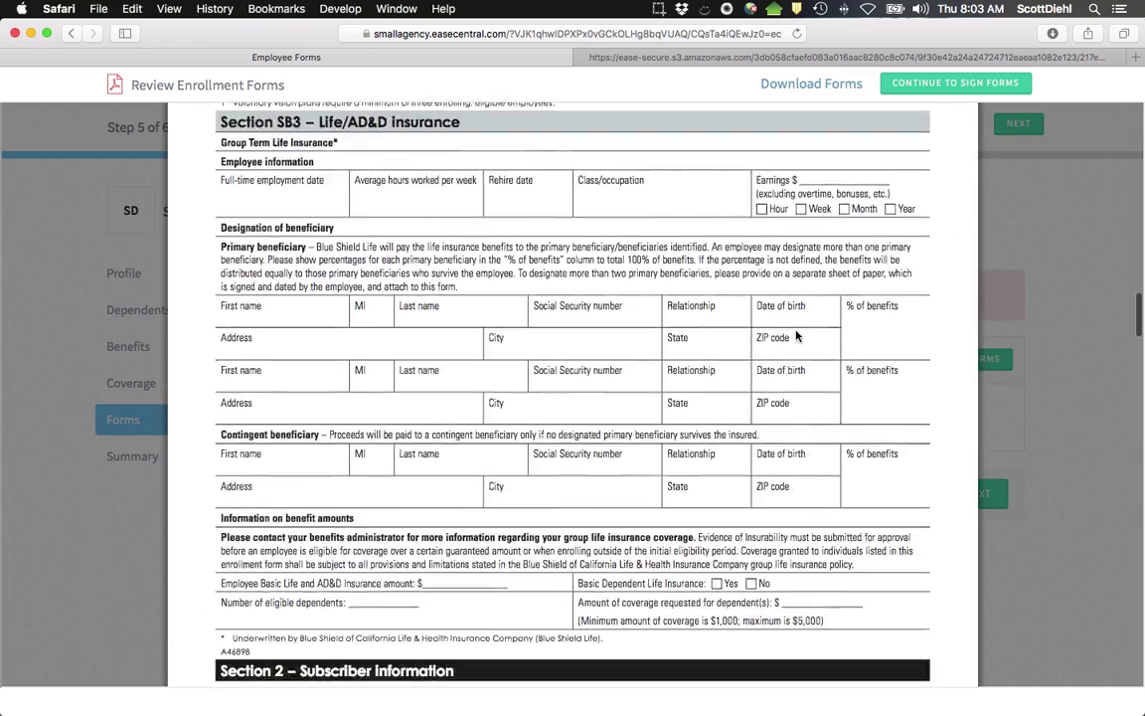
scroll(795, 336, "down", 8)
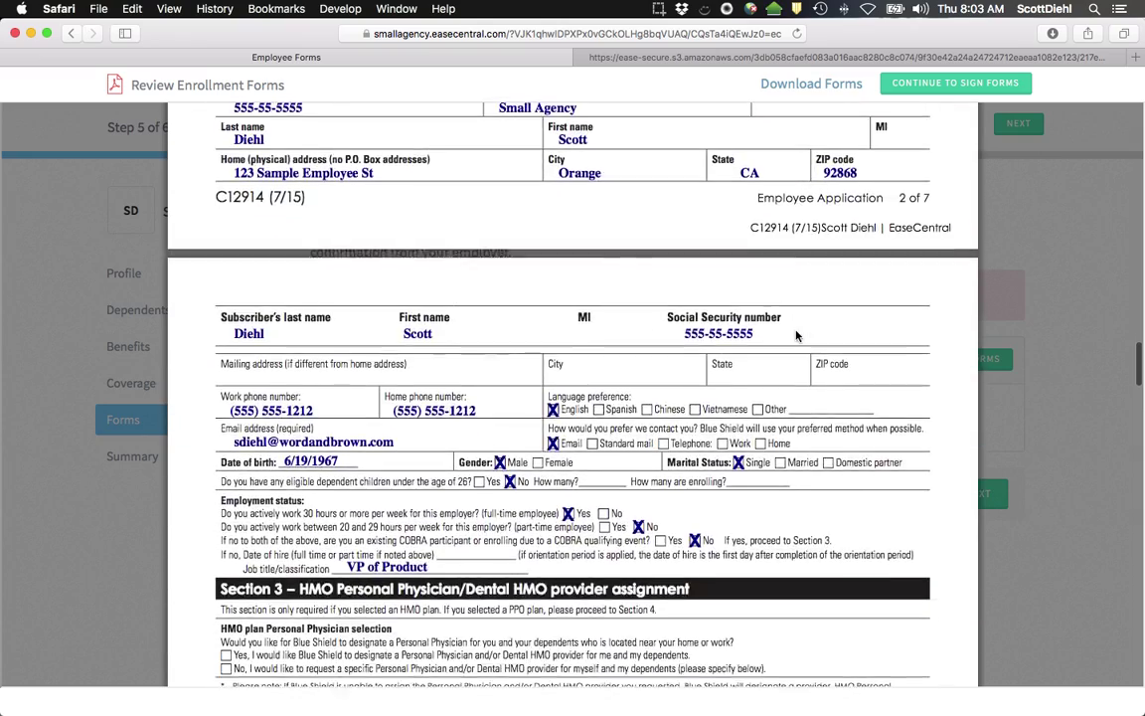
scroll(795, 336, "down", 8)
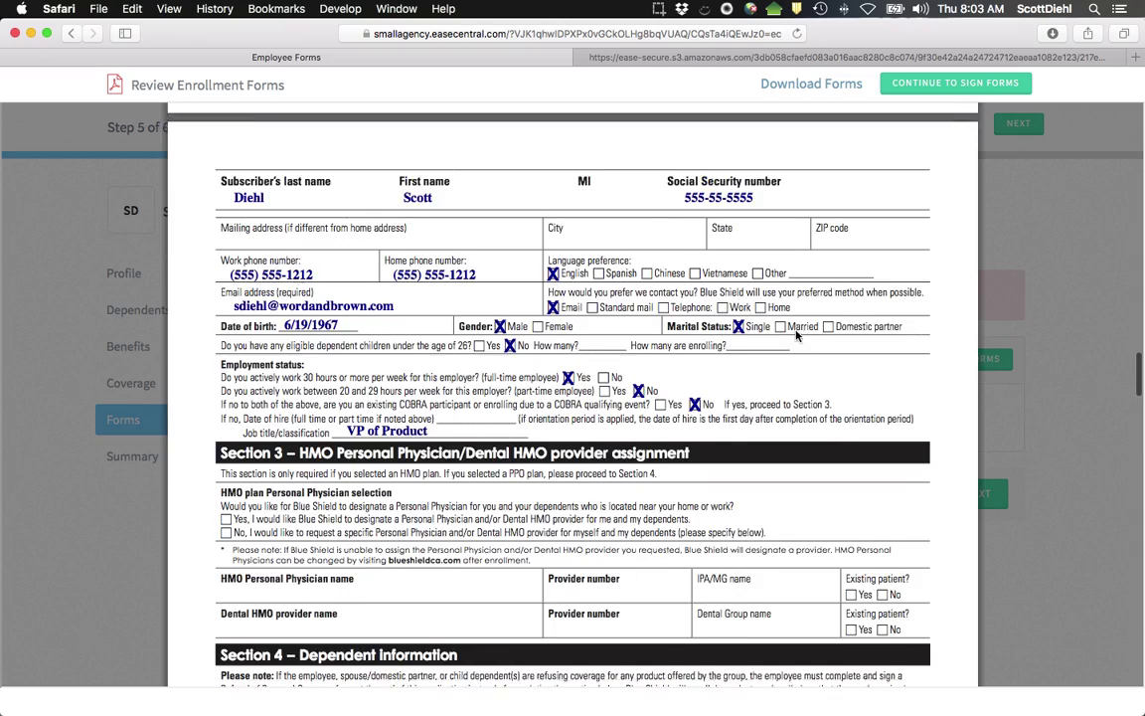
scroll(795, 336, "down", 10)
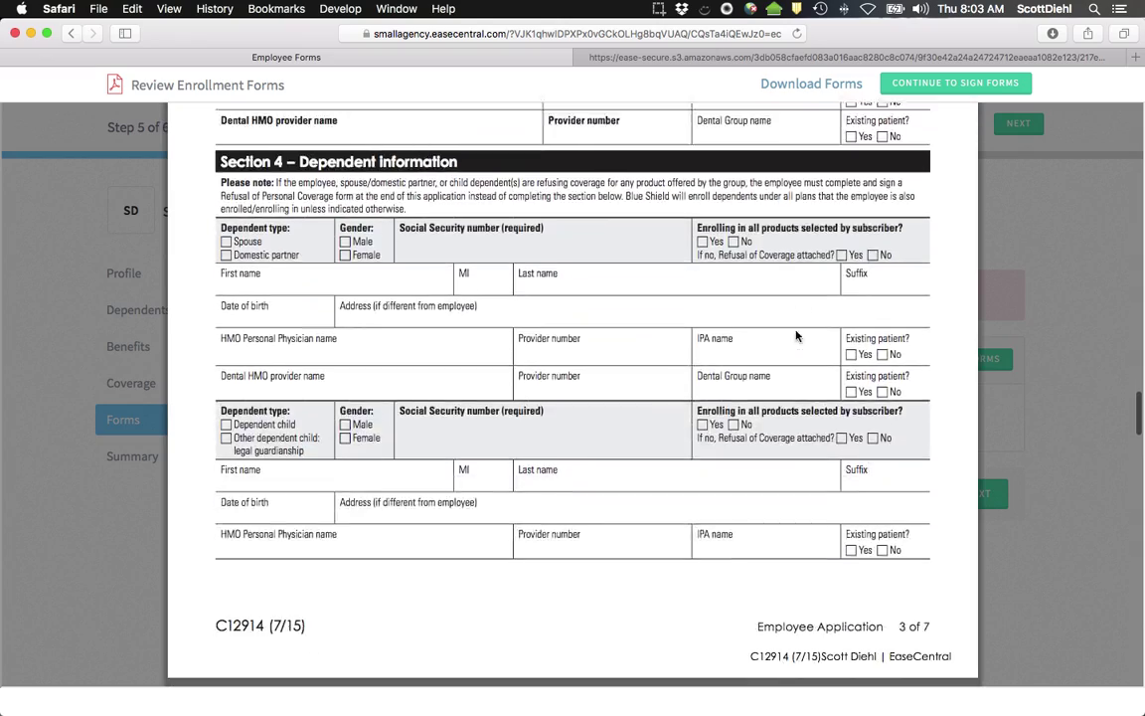
scroll(796, 336, "down", 8)
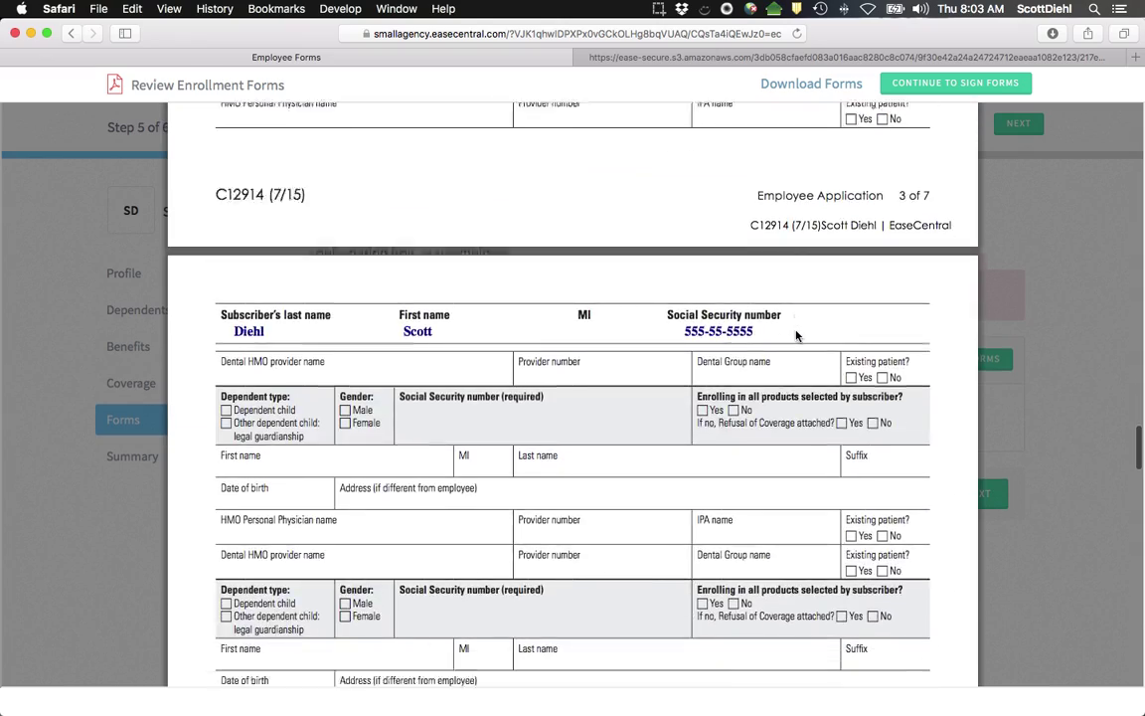
scroll(795, 336, "down", 5)
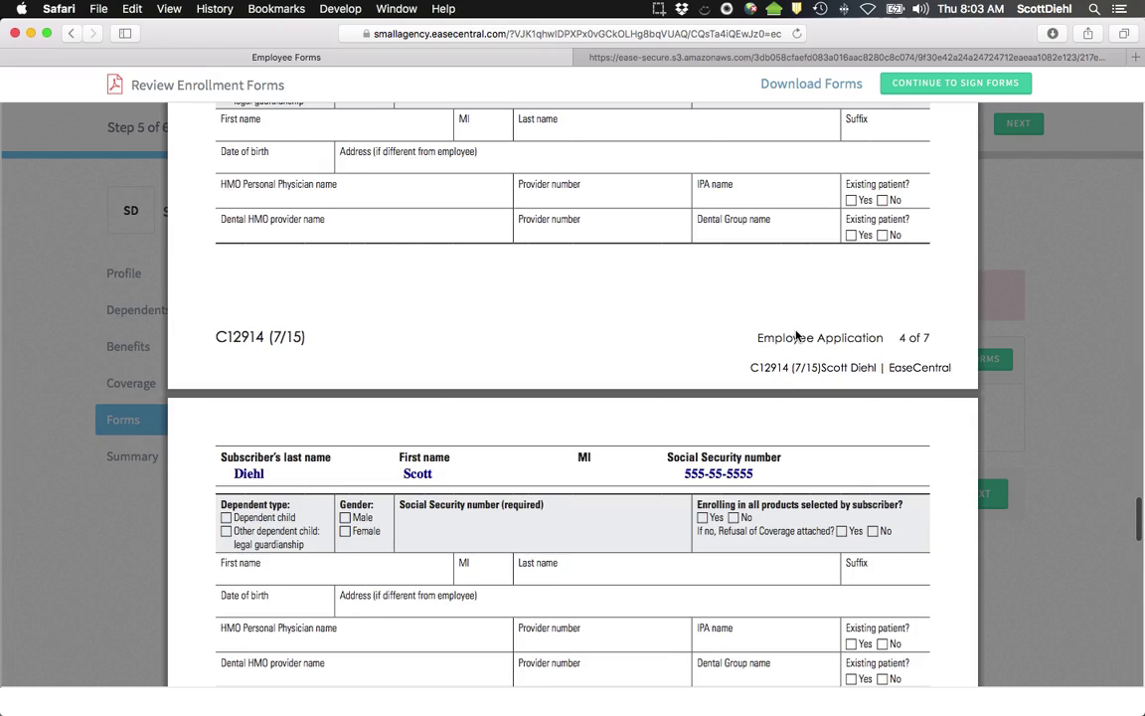
scroll(796, 336, "down", 15)
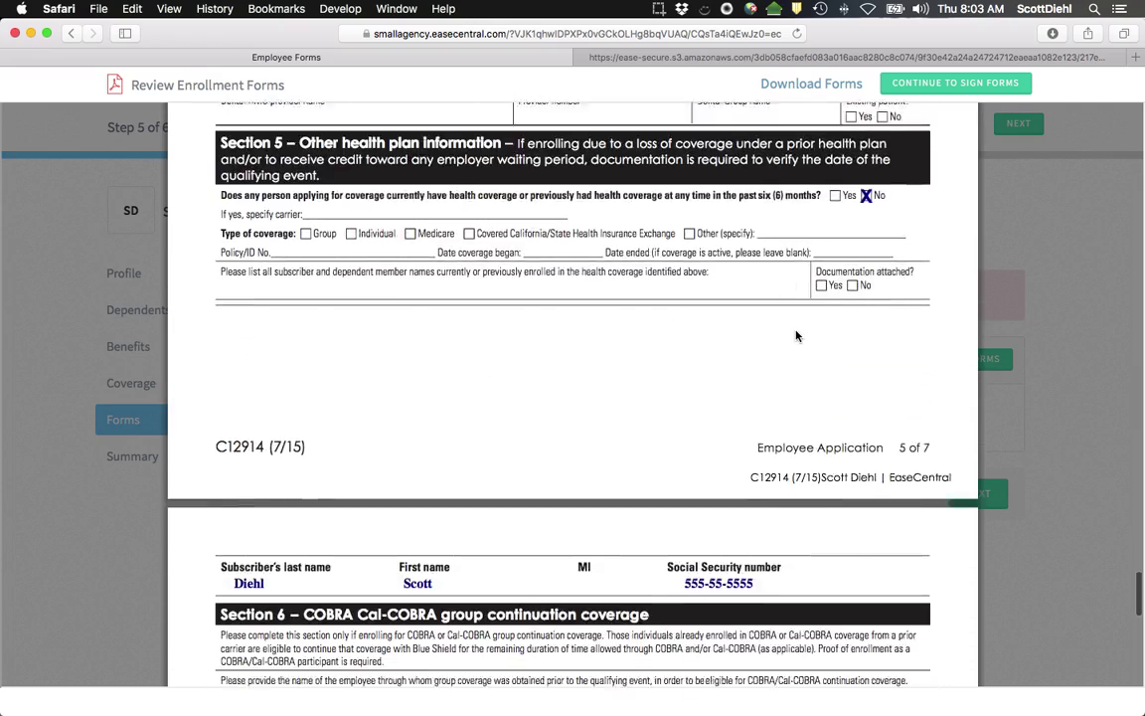
scroll(795, 336, "down", 15)
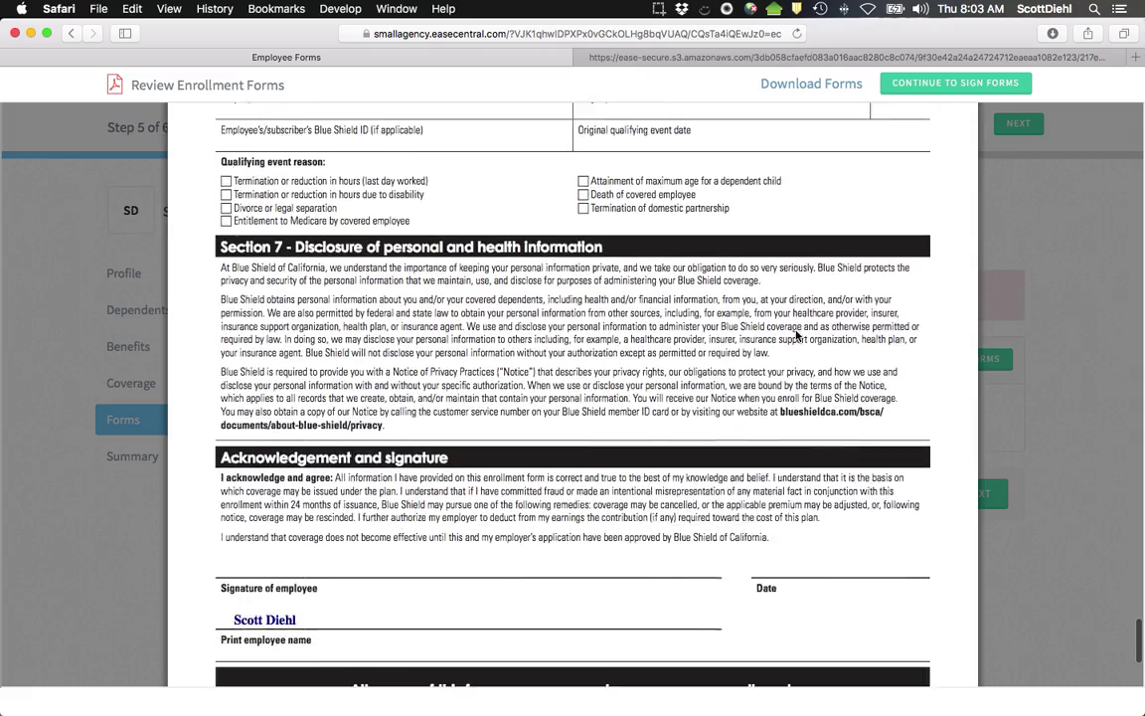
scroll(795, 336, "down", 5)
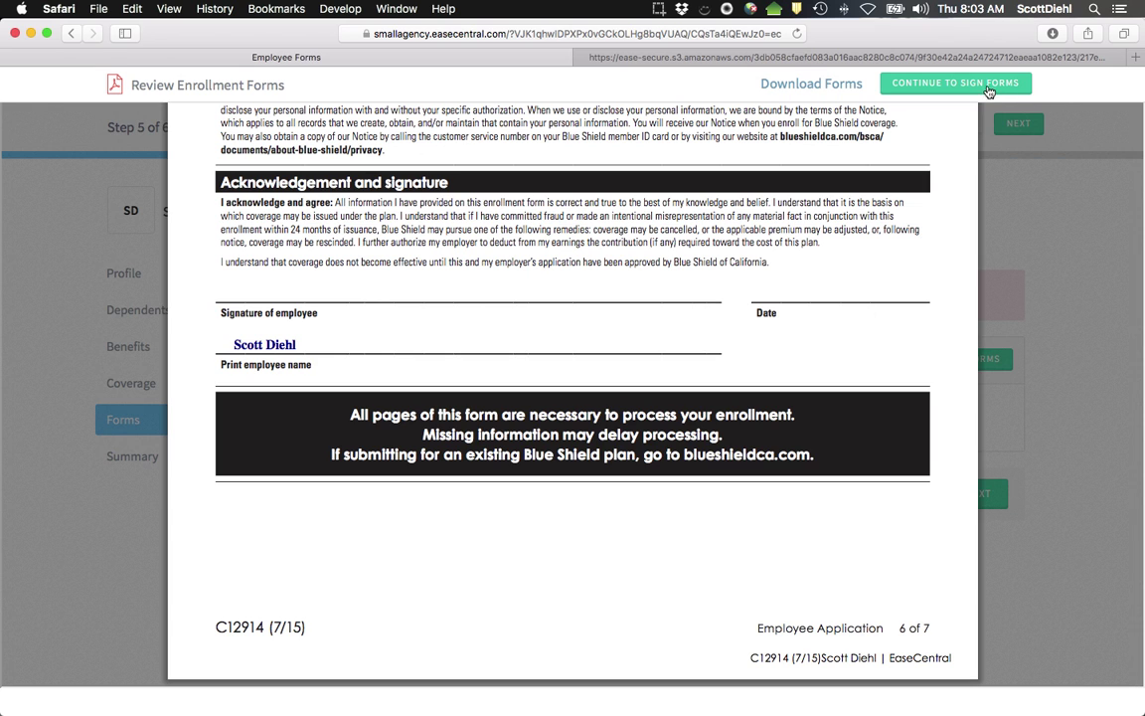
Download a copy of the Blue Shield forms, then draw a signature and sign them.
left_click(821, 90)
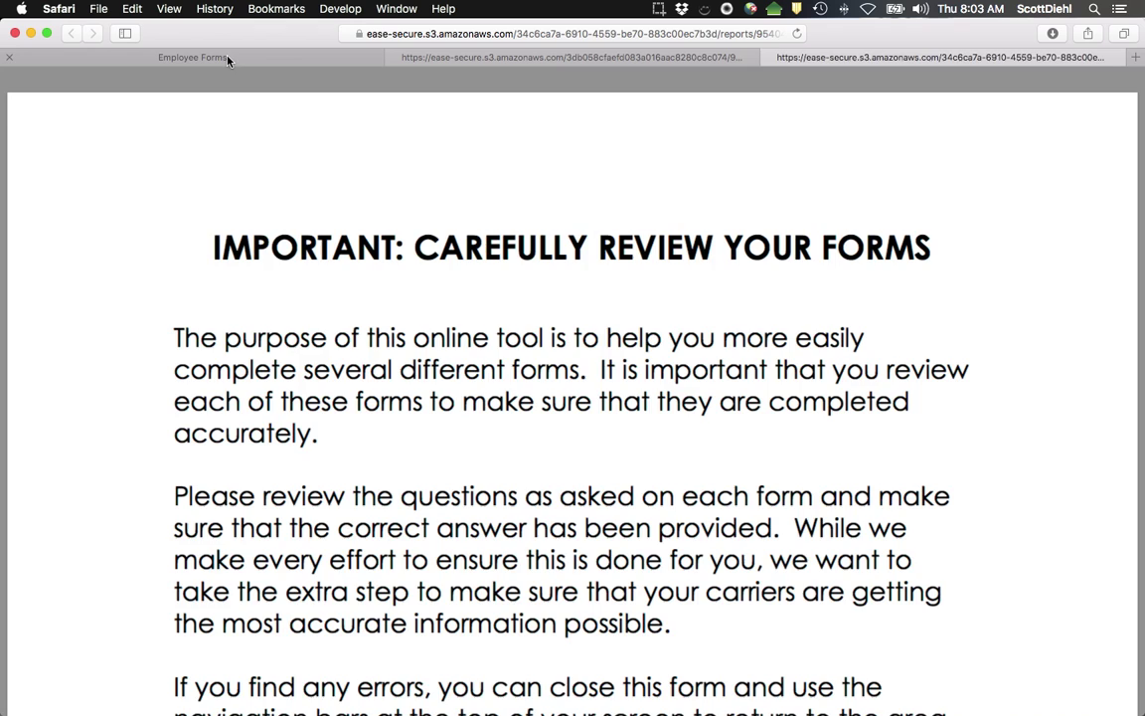
left_click(226, 60)
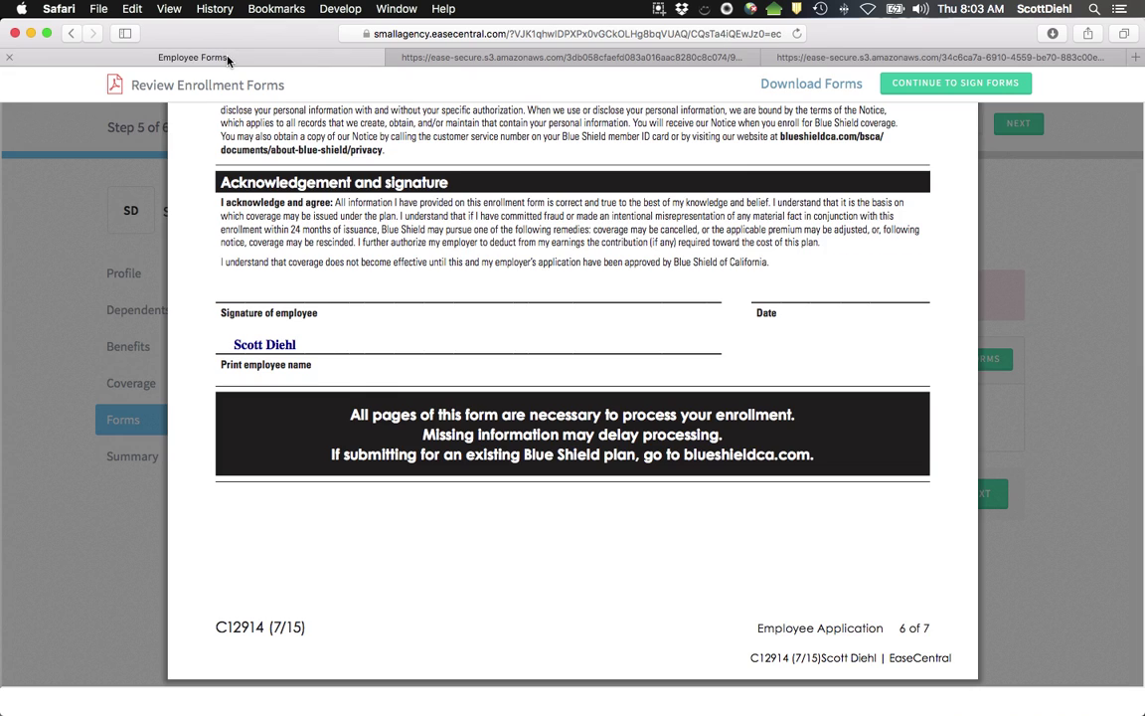
left_click(954, 83)
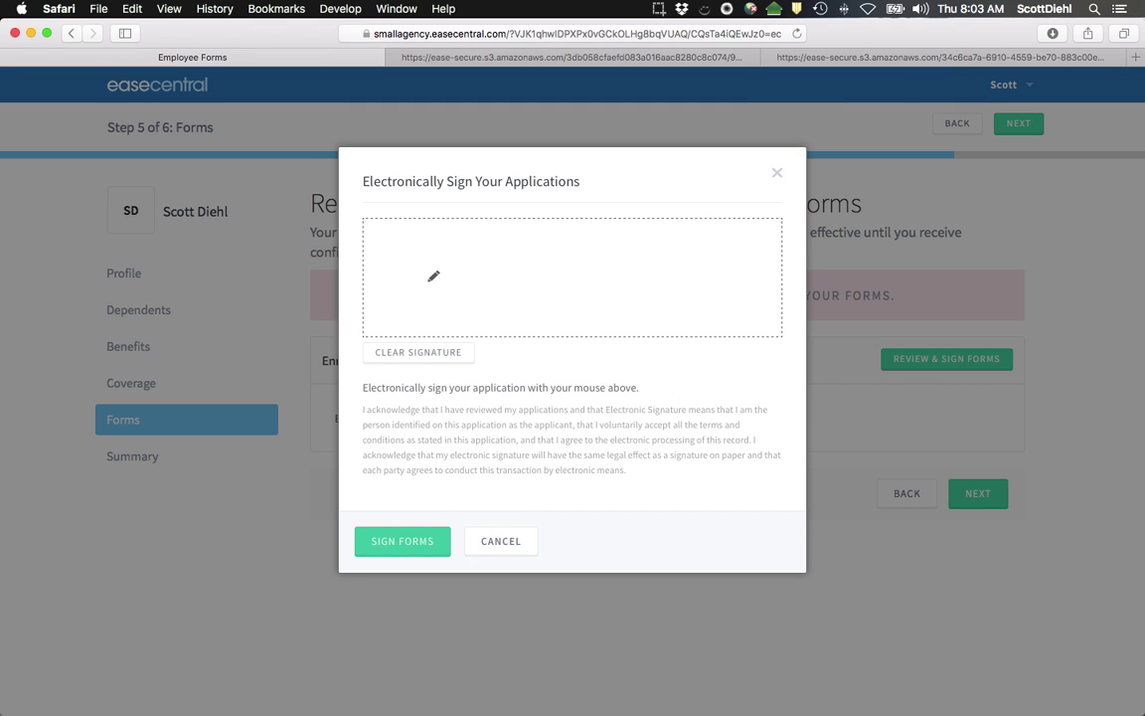
mouse_move(396, 313)
left_mouse_down()
mouse_move(478, 262)
mouse_move(477, 232)
mouse_move(468, 296)
mouse_move(495, 280)
mouse_move(480, 297)
mouse_move(509, 301)
mouse_move(520, 283)
mouse_move(522, 297)
mouse_move(522, 279)
mouse_move(550, 267)
mouse_move(545, 295)
mouse_move(575, 263)
mouse_move(569, 290)
mouse_move(607, 321)
left_mouse_up()
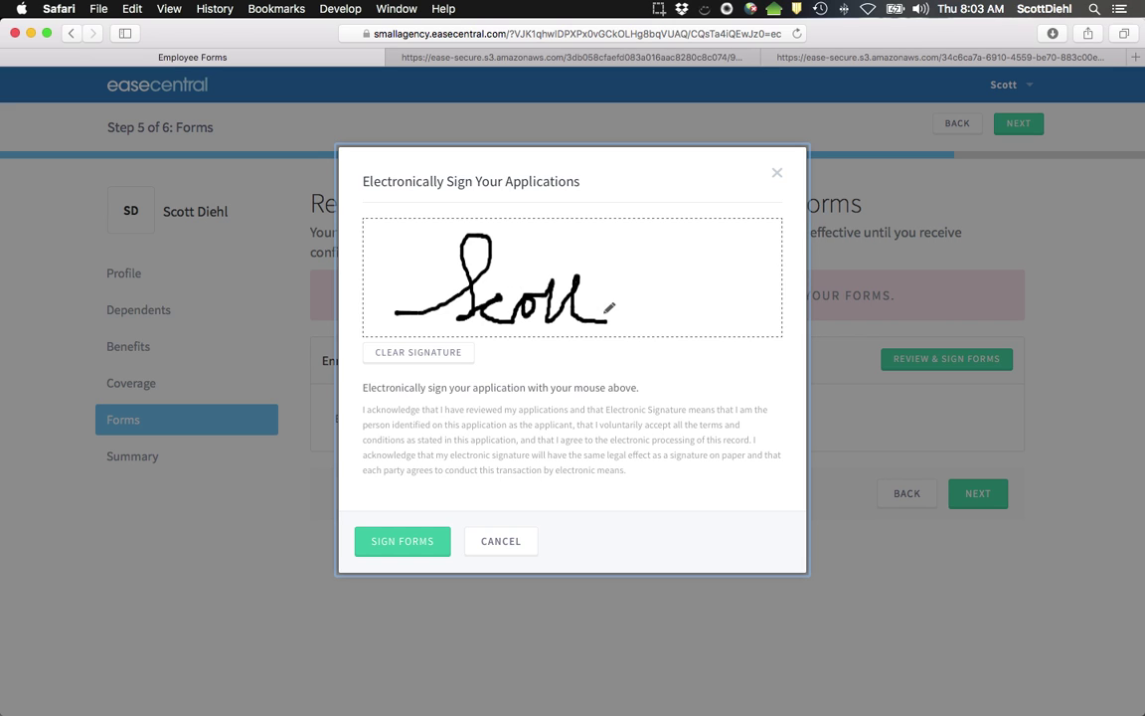
left_click_drag(528, 269, 625, 271)
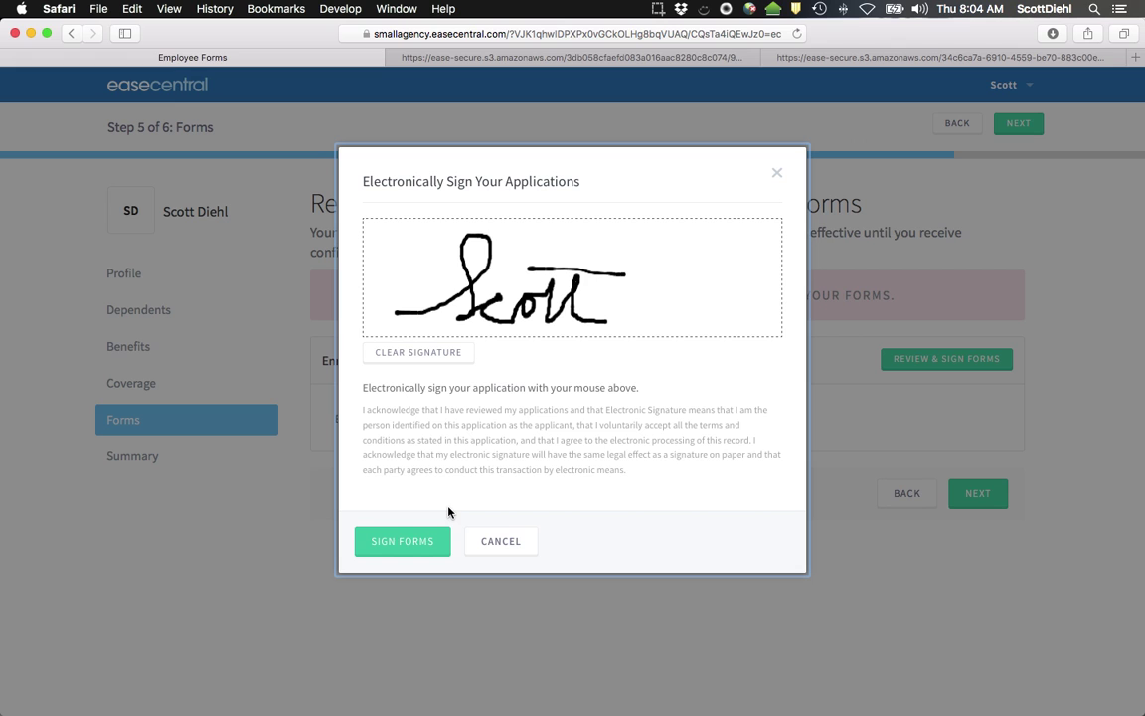
left_click(404, 543)
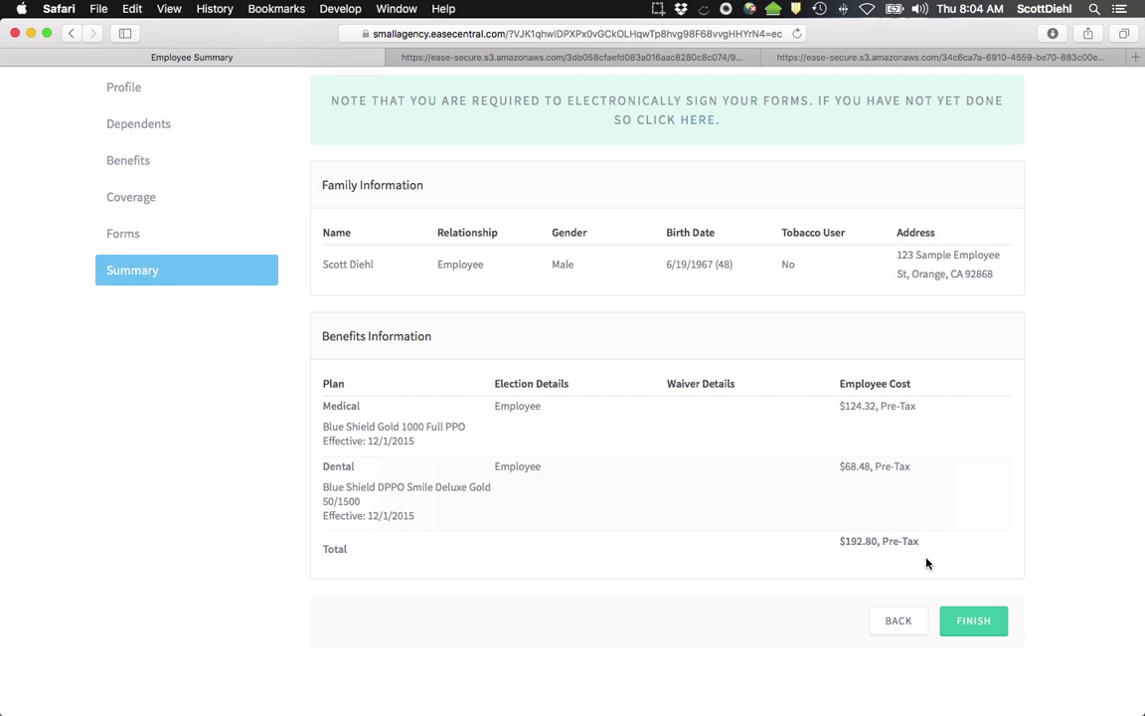
Finish enrollment, reopen Manage Benefits, and check the saved Medical plan and Profile steps.
left_click(974, 622)
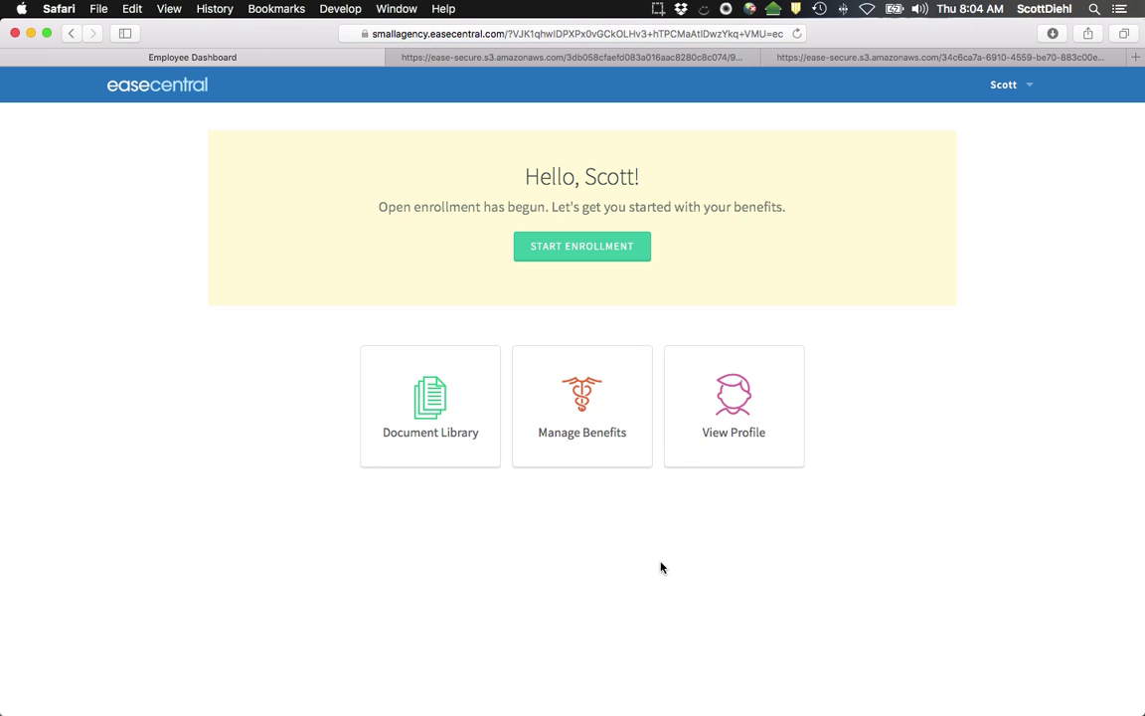
left_click(585, 402)
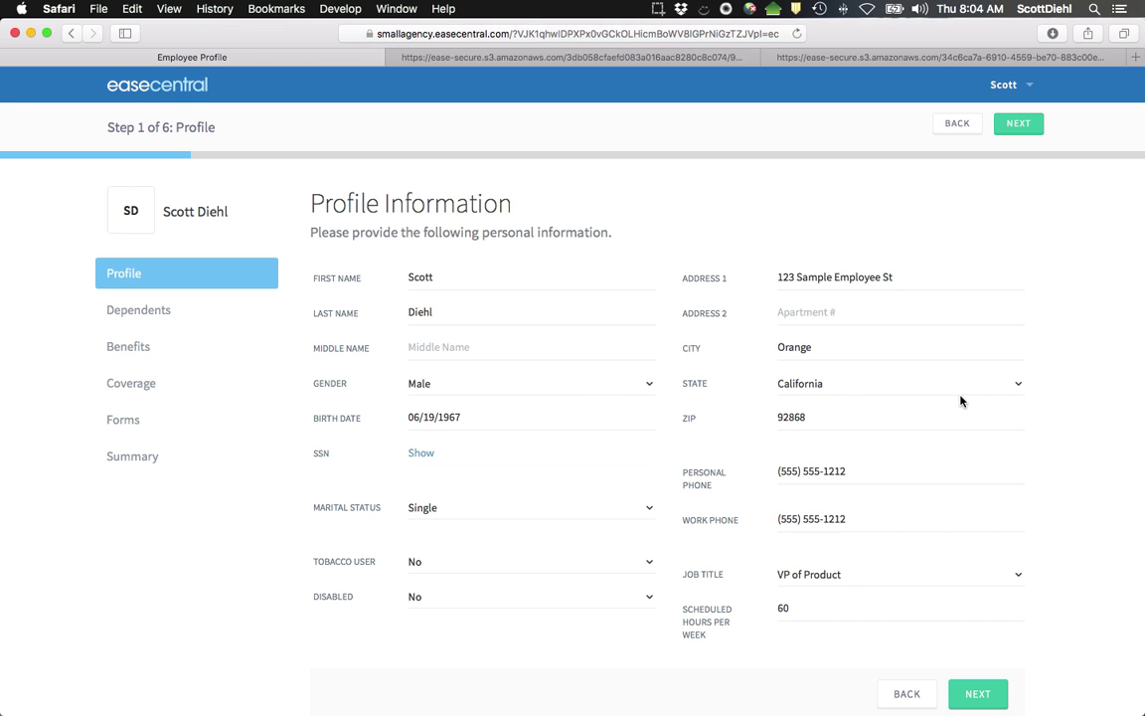
left_click(141, 345)
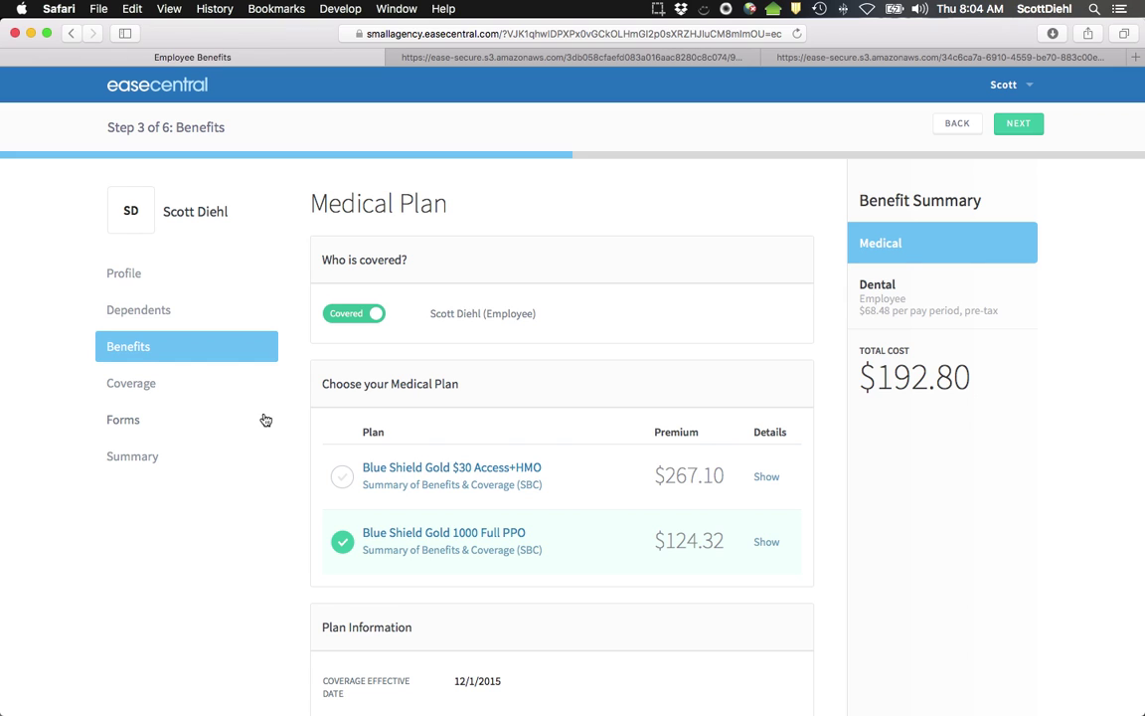
left_click(123, 273)
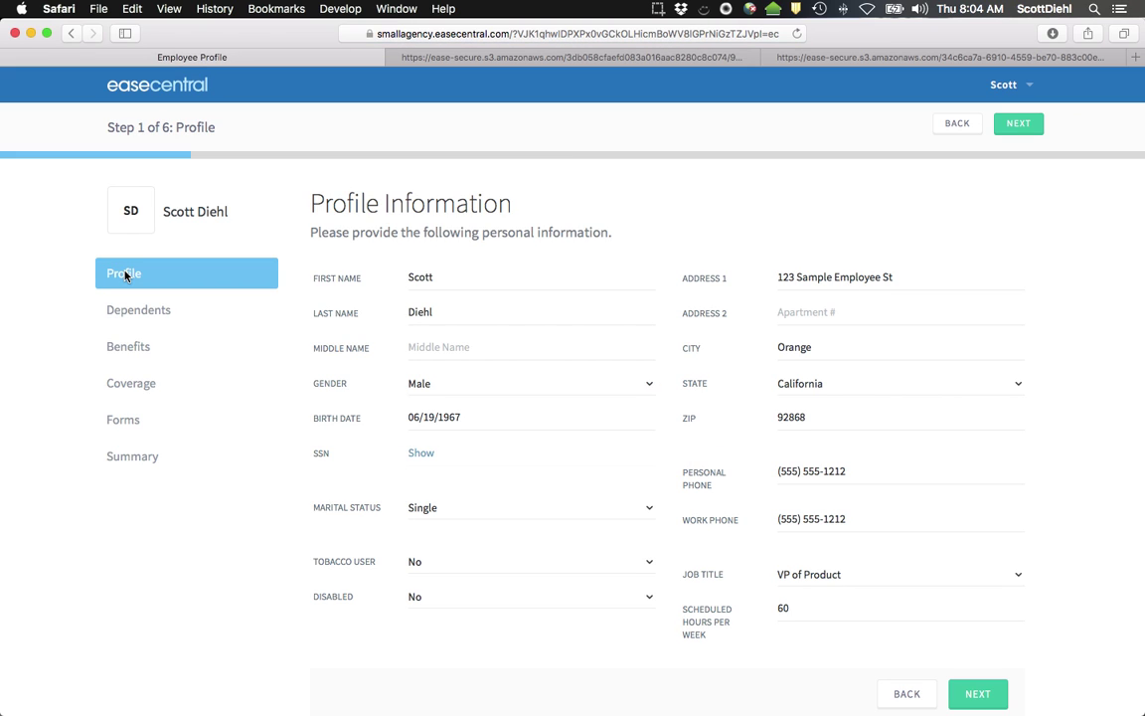